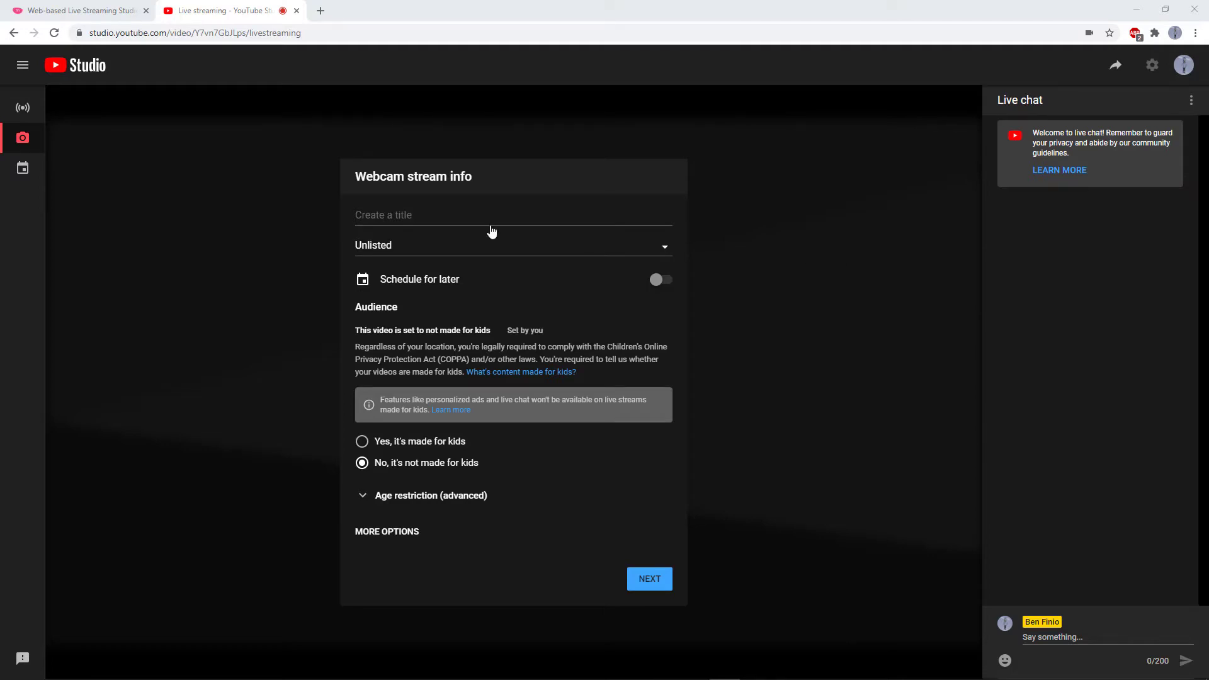
Look at the stream section of YouTube Studio and the Settings window in OBS
{"action": "left_click", "coordinate": [24, 111]}
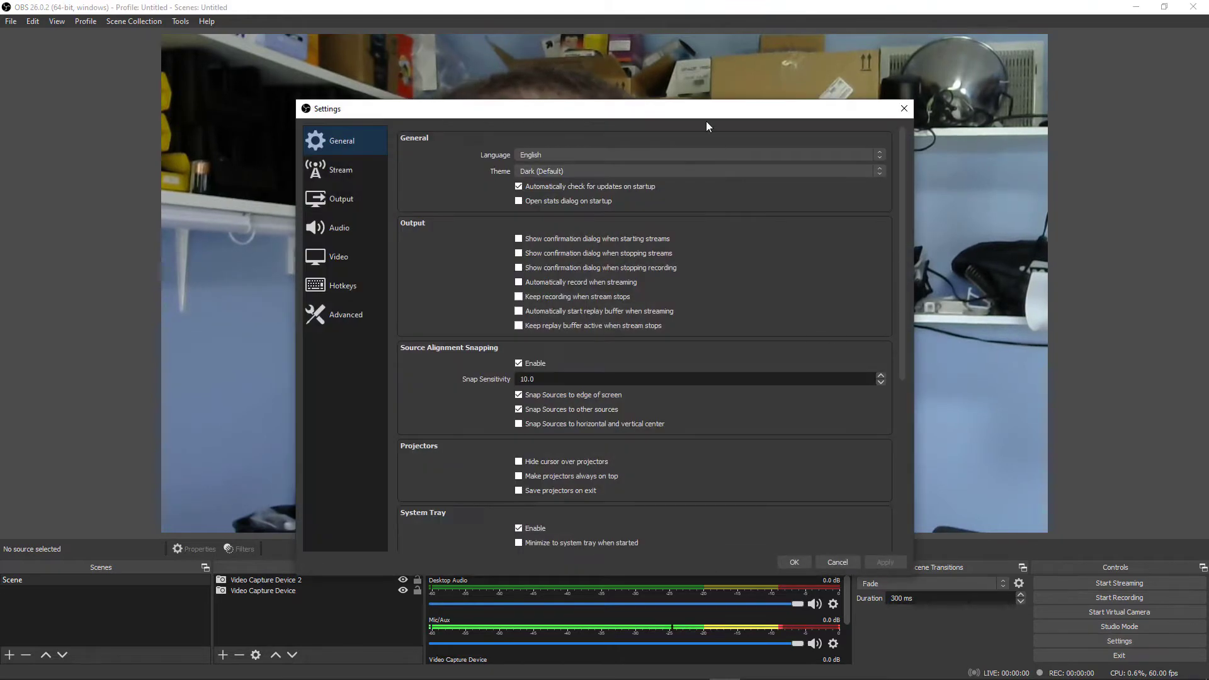
{"action": "left_click_drag", "start_coordinate": [705, 121], "coordinate": [1034, 85]}
{"action": "left_click", "coordinate": [675, 194]}
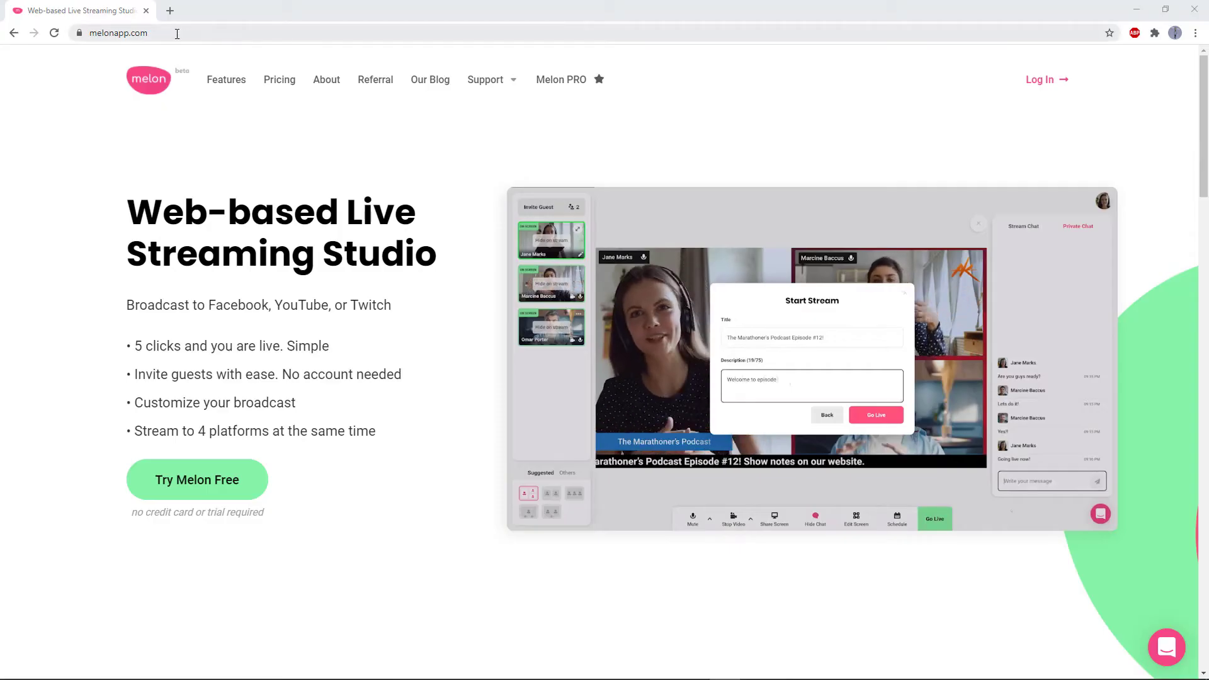
Log in to the studio at melonapp.com and show the webcam feed on the stream
{"action": "left_click", "coordinate": [129, 37]}
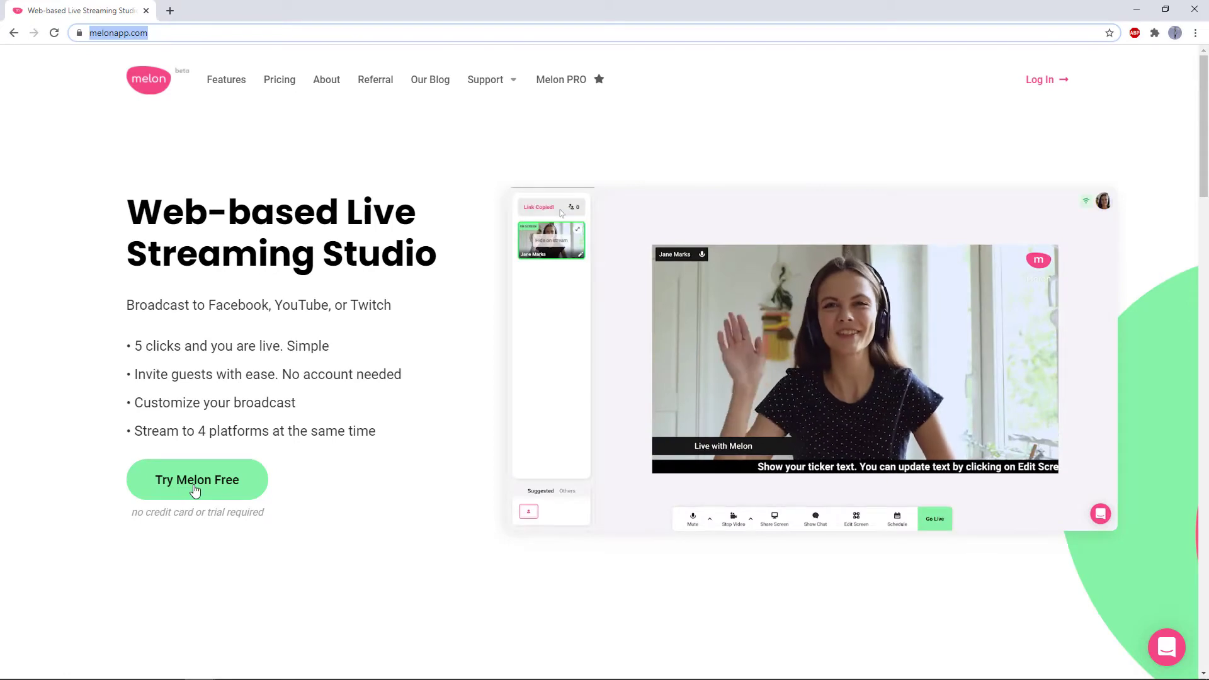
{"action": "left_click", "coordinate": [1039, 83]}
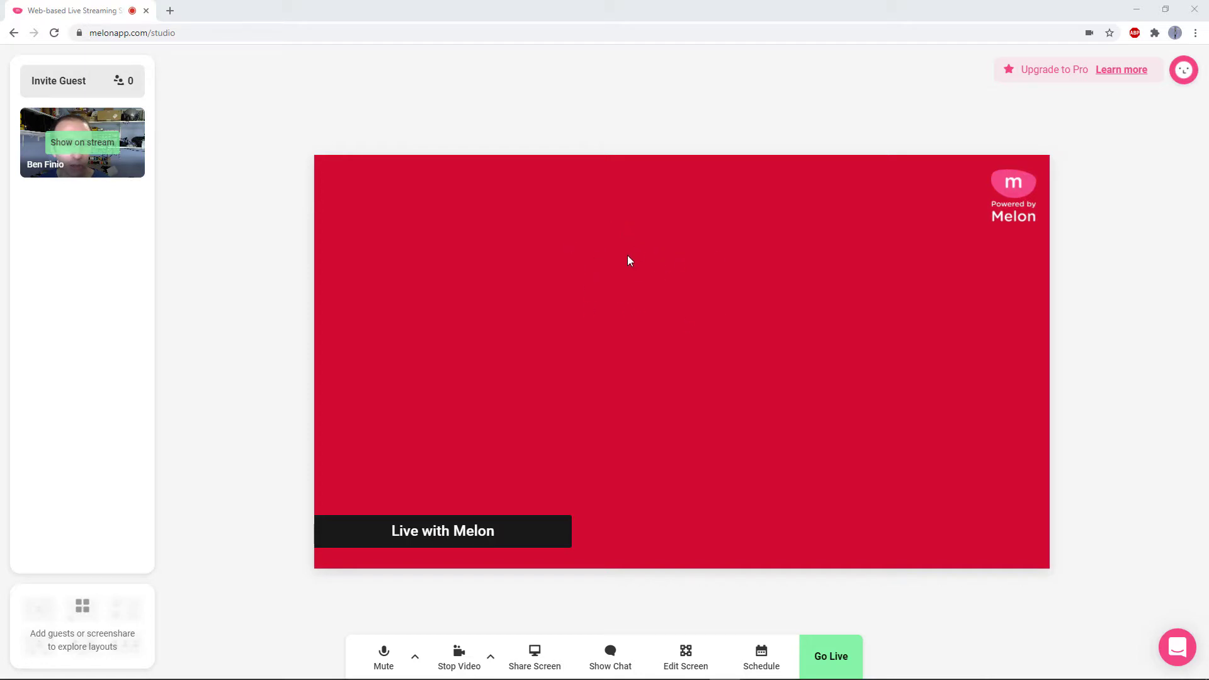
{"action": "left_click", "coordinate": [90, 151]}
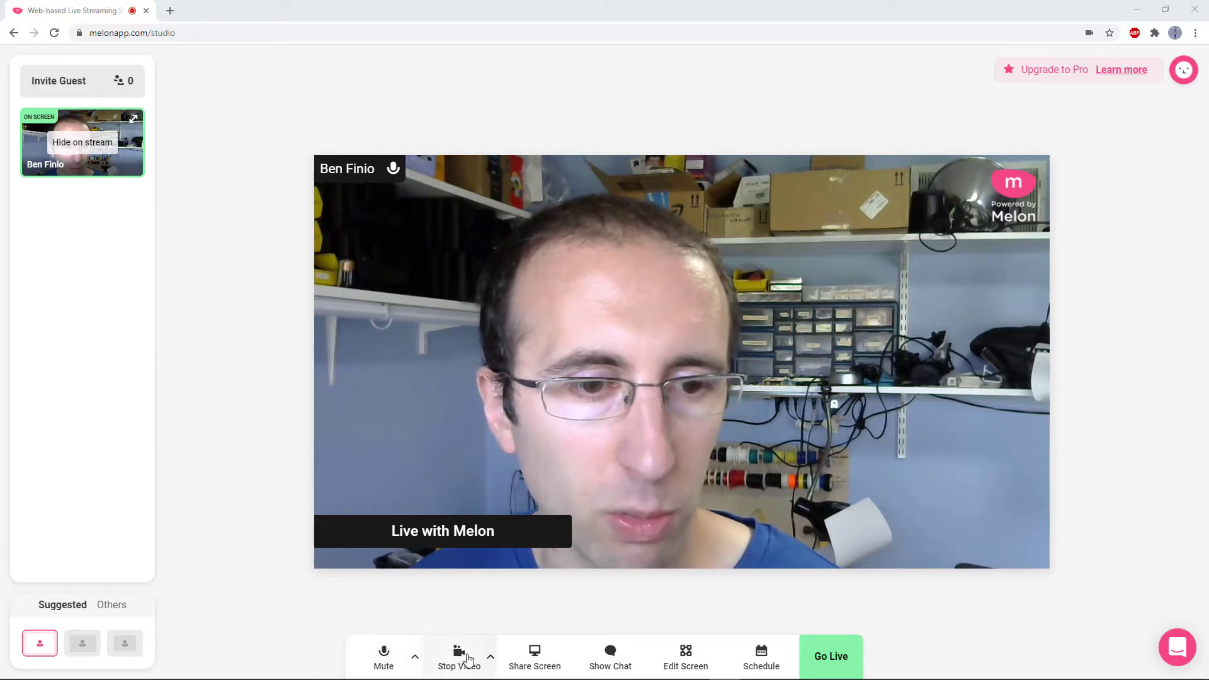
Review the microphone and speaker settings and the screen-sharing choices for entire screen, application window and Chrome tab, without sharing anything
{"action": "left_click", "coordinate": [416, 657]}
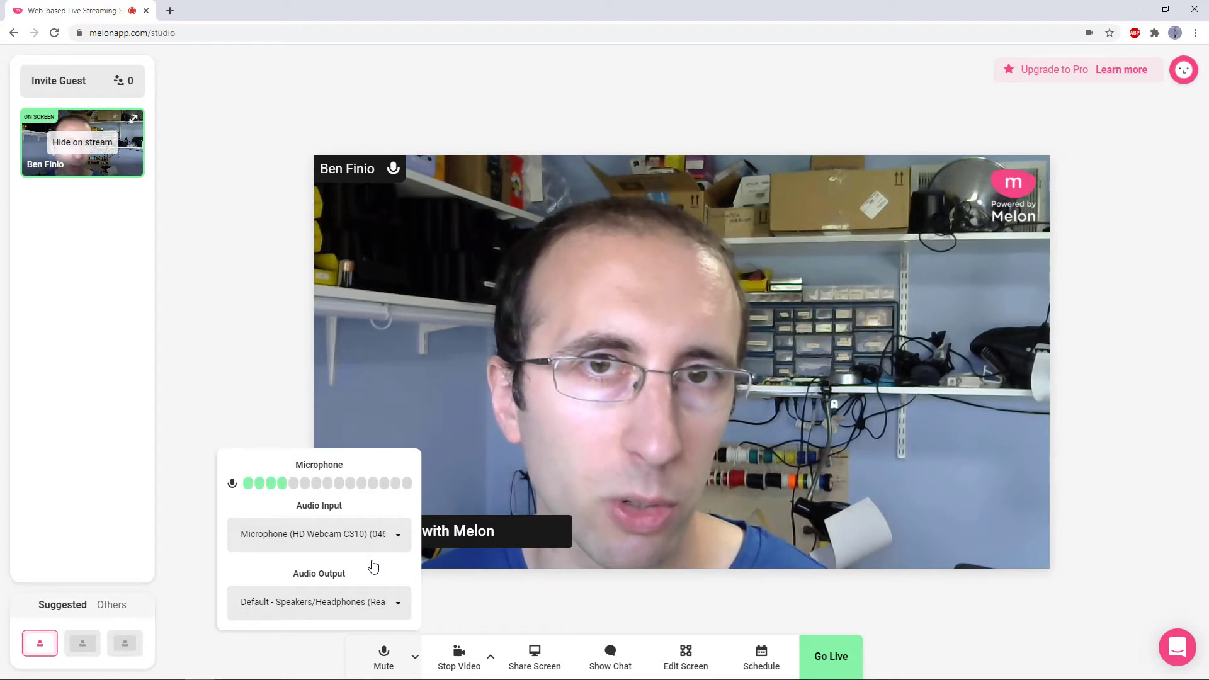
{"action": "left_click", "coordinate": [535, 658]}
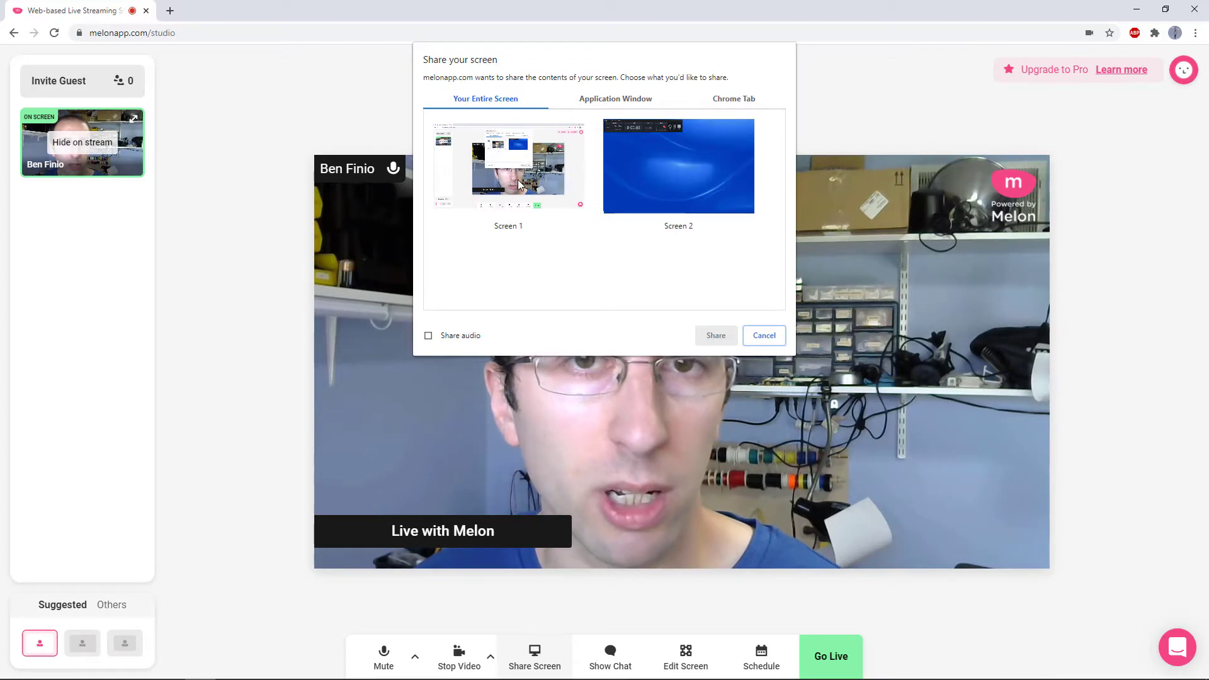
{"action": "left_click", "coordinate": [592, 104]}
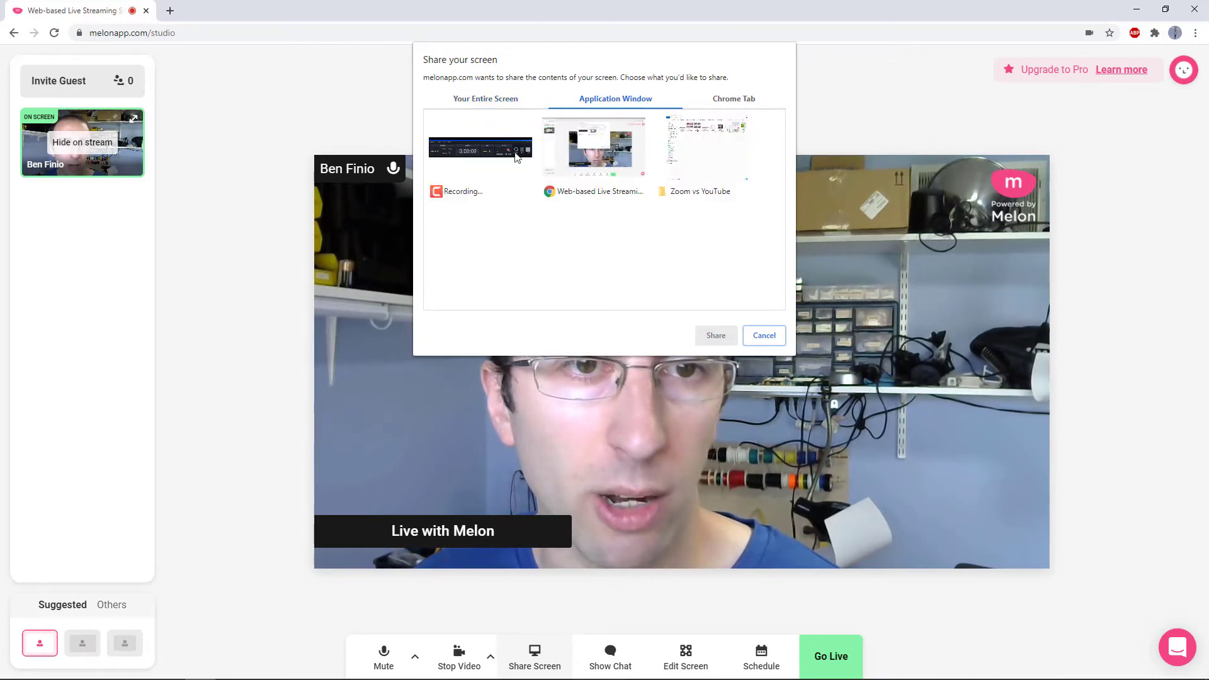
{"action": "left_click", "coordinate": [733, 106]}
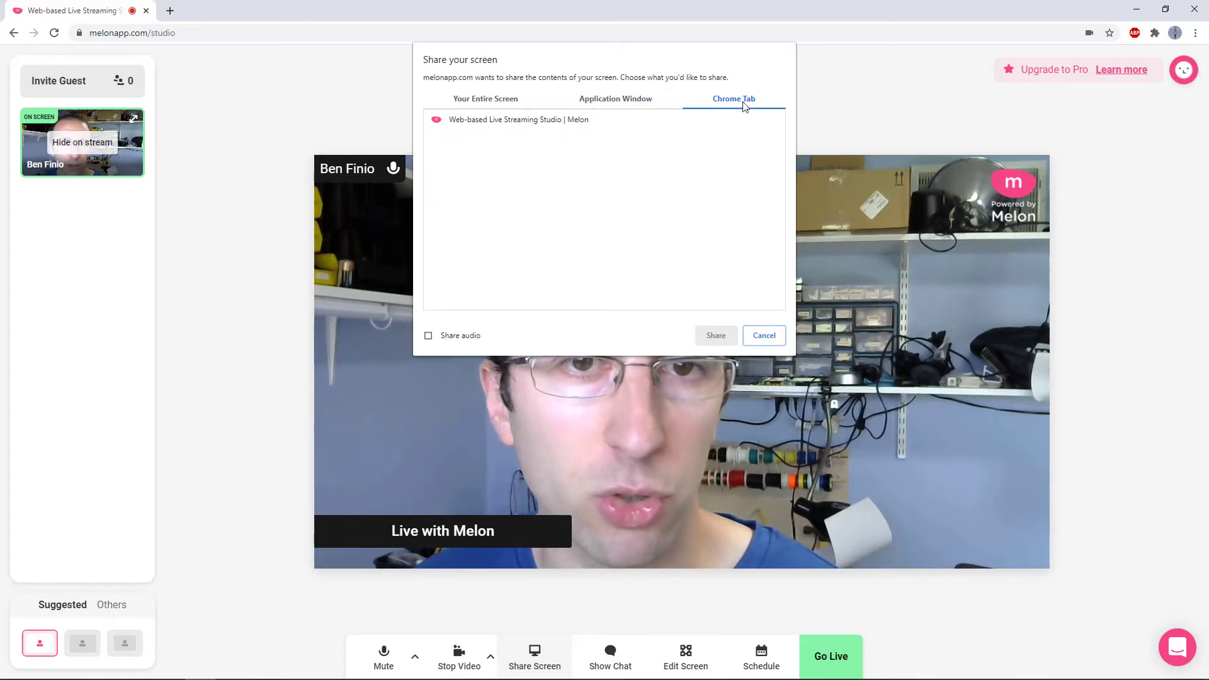
{"action": "left_click", "coordinate": [764, 335]}
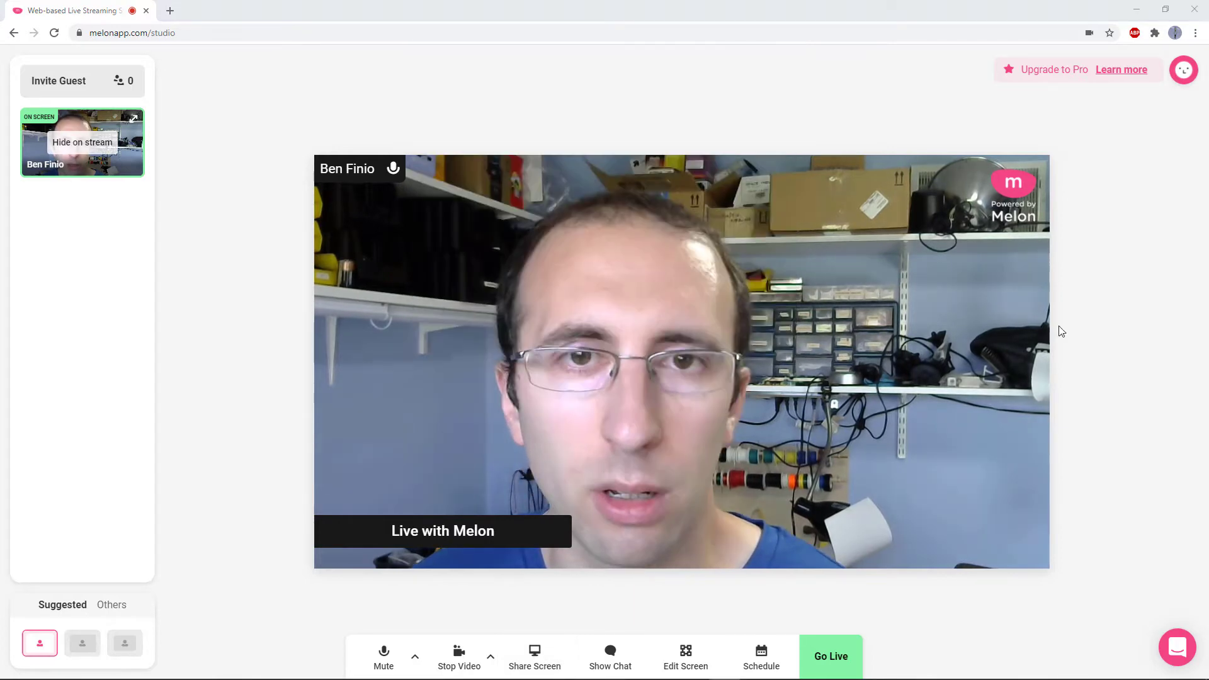
Look at the stream chat, hide it again, and review the General and Logo sections of the screen-editing settings
{"action": "left_click", "coordinate": [610, 655]}
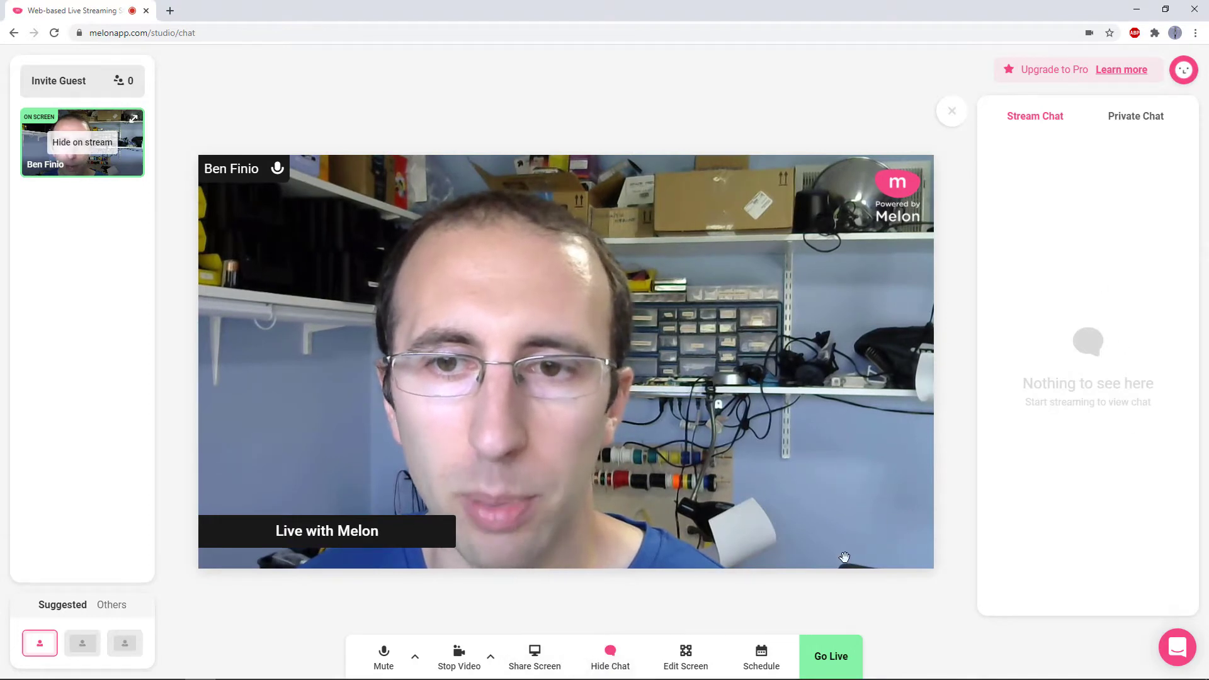
{"action": "left_click", "coordinate": [610, 655]}
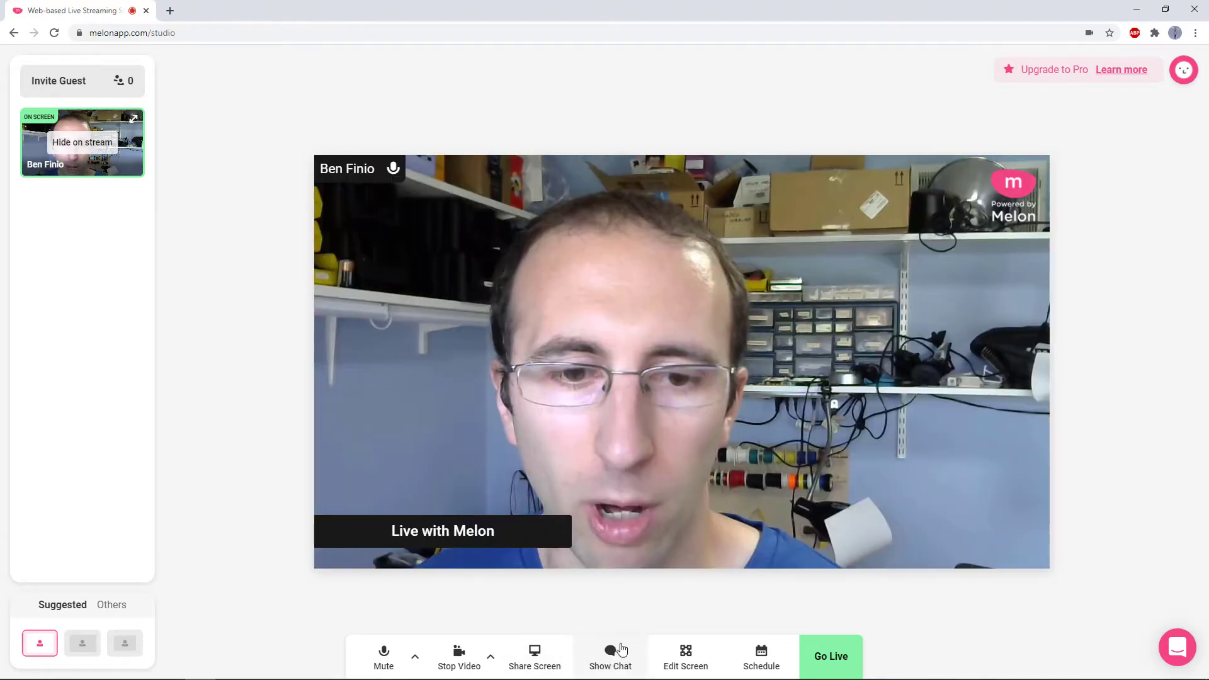
{"action": "left_click", "coordinate": [686, 658]}
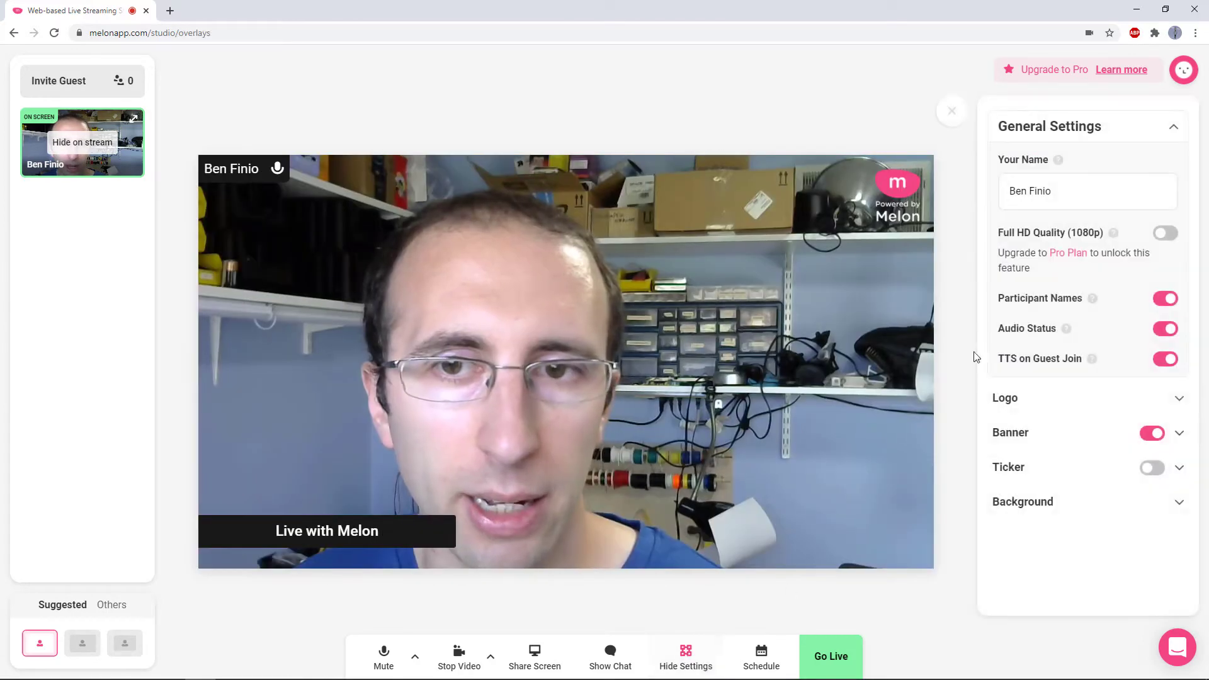
{"action": "left_click", "coordinate": [1069, 188]}
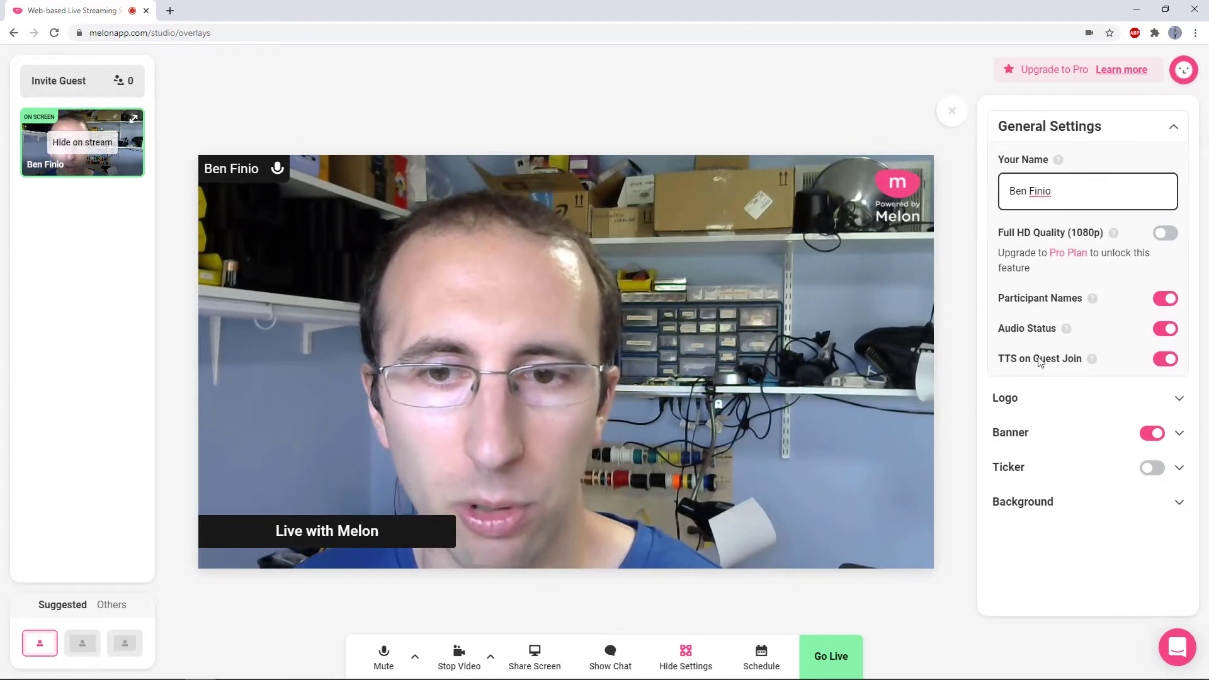
{"action": "left_click", "coordinate": [1180, 399]}
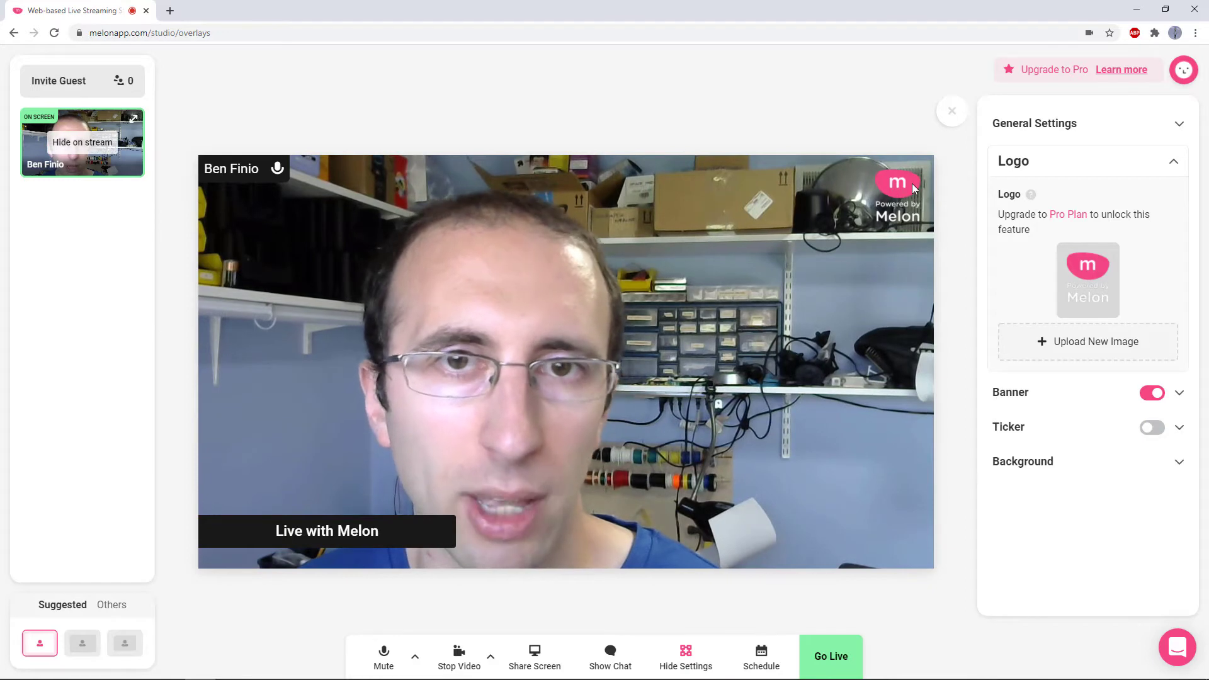
{"action": "left_click", "coordinate": [677, 225]}
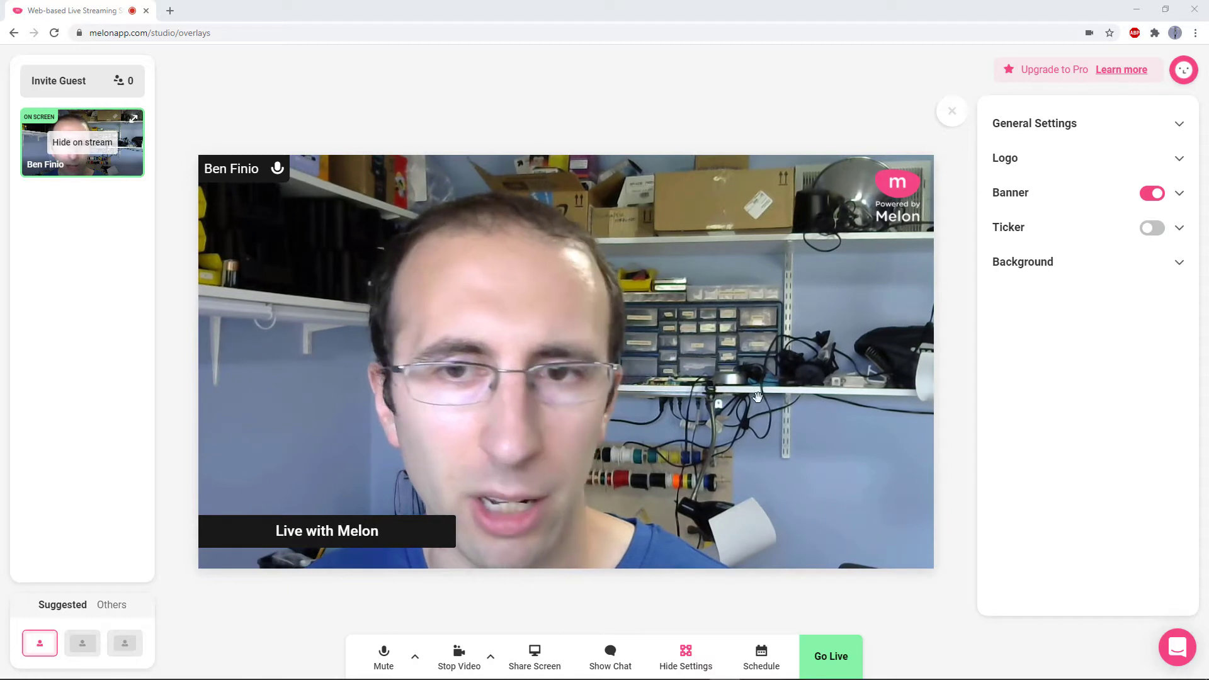
Switch the banner off and back on, and examine its text, font and color options
{"action": "left_click", "coordinate": [1153, 194]}
{"action": "left_click", "coordinate": [1156, 196]}
{"action": "left_click", "coordinate": [1180, 194]}
{"action": "left_click_drag", "start_coordinate": [1093, 257], "coordinate": [1004, 253]}
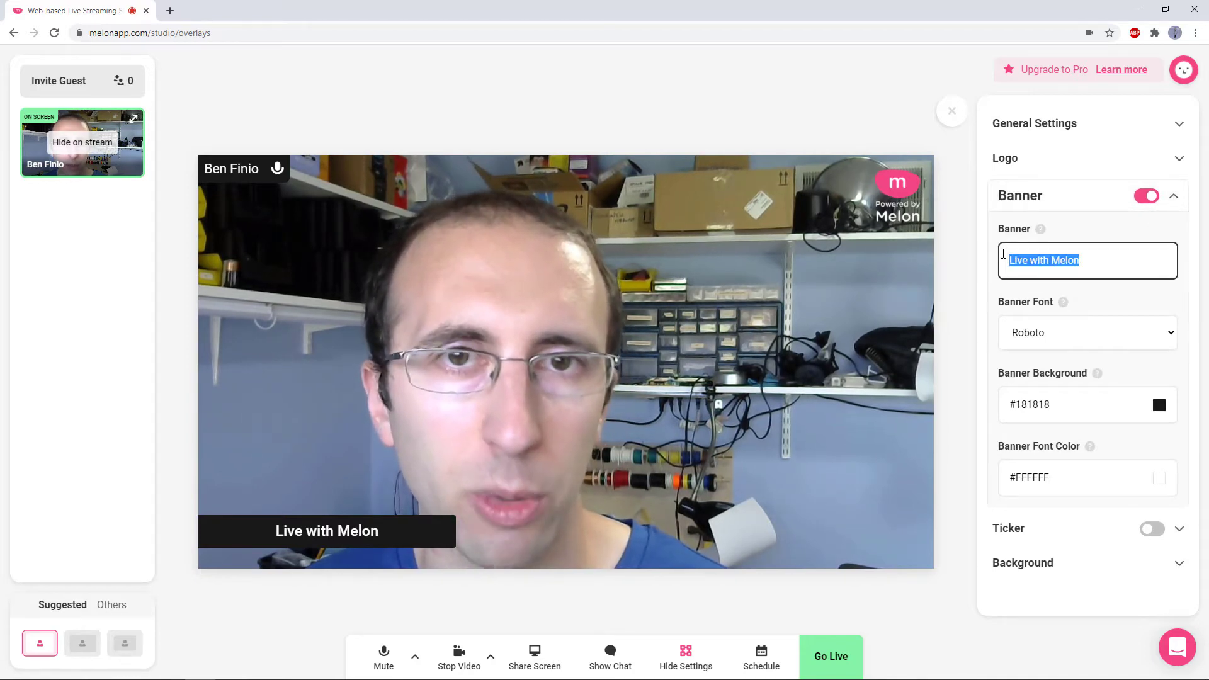
{"action": "left_click", "coordinate": [1174, 196]}
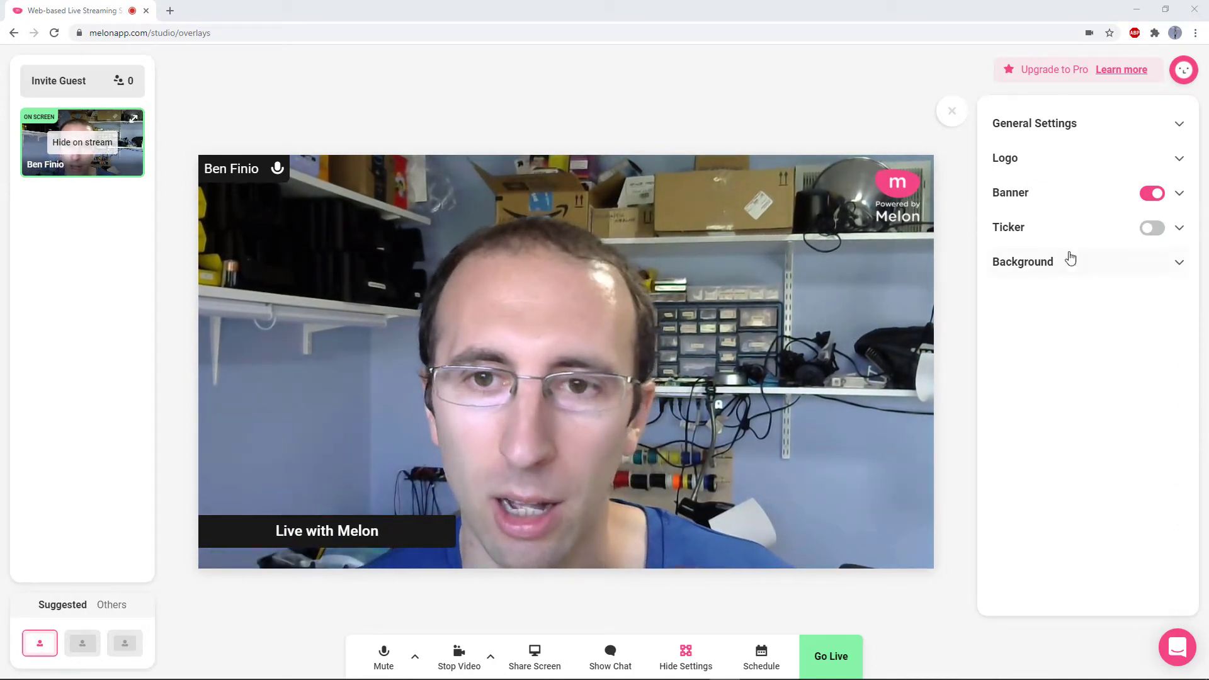
Browse the available stream backgrounds and collapse the Background settings
{"action": "left_click", "coordinate": [1183, 267]}
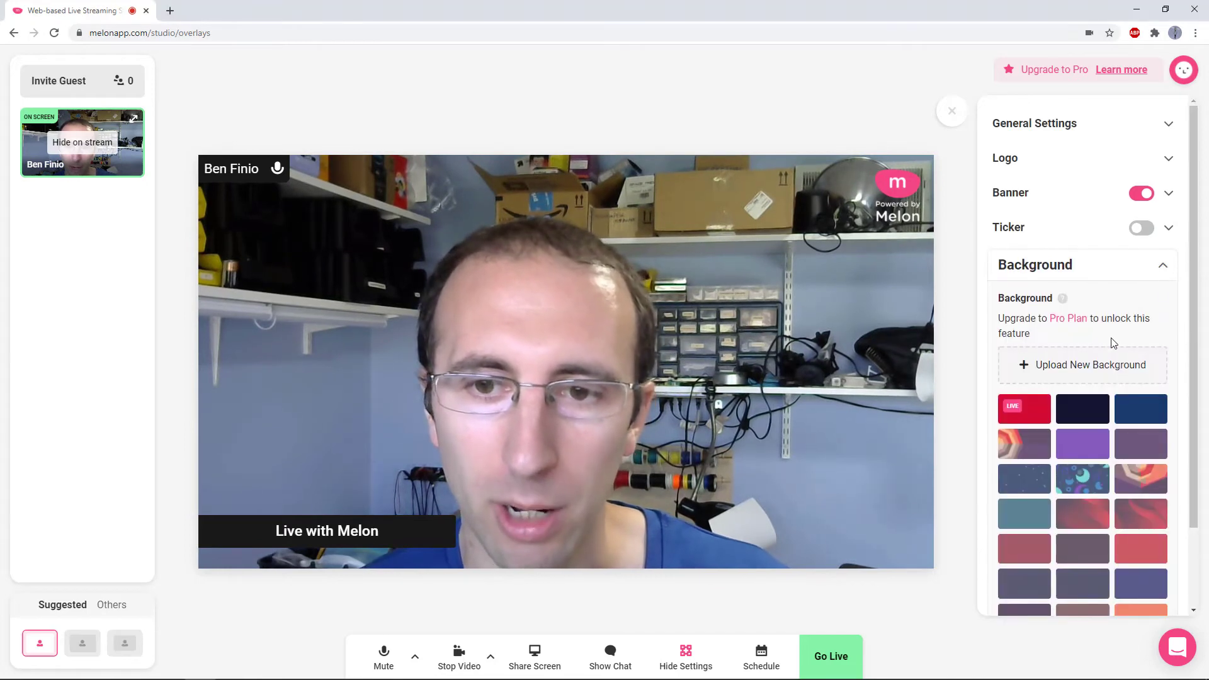
{"action": "scroll", "coordinate": [1081, 481], "scroll_direction": "down", "scroll_amount": 1}
{"action": "scroll", "coordinate": [1080, 482], "scroll_direction": "up", "scroll_amount": 1}
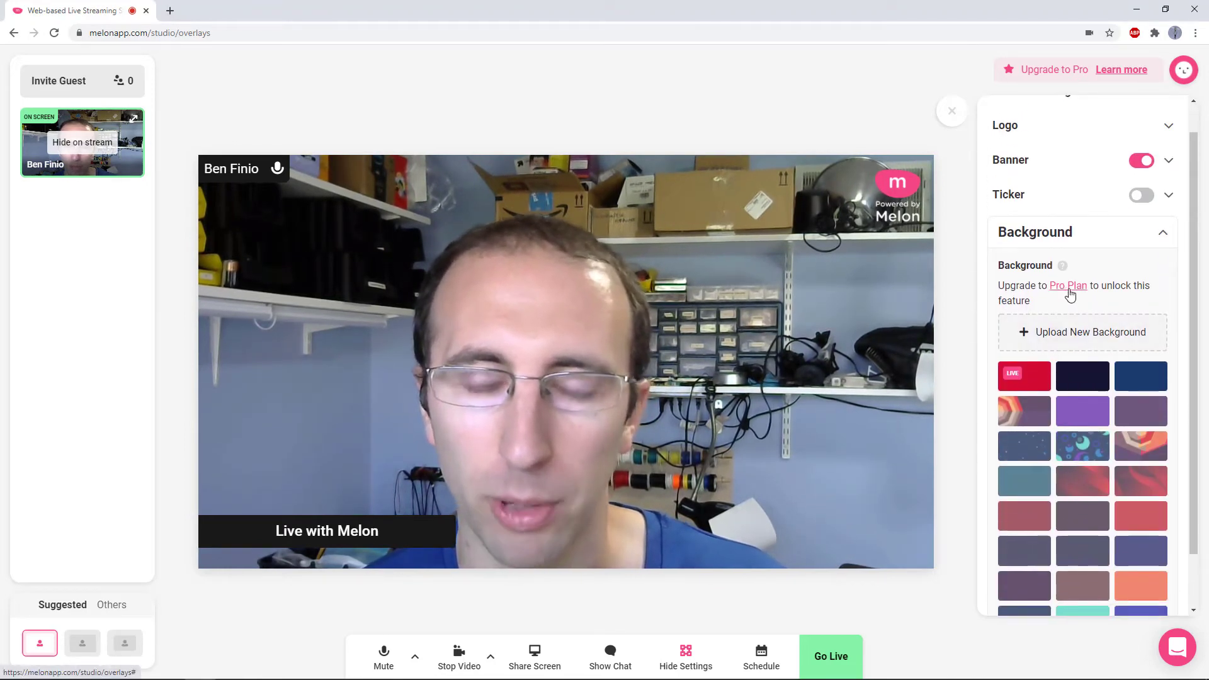
{"action": "left_click", "coordinate": [1160, 233]}
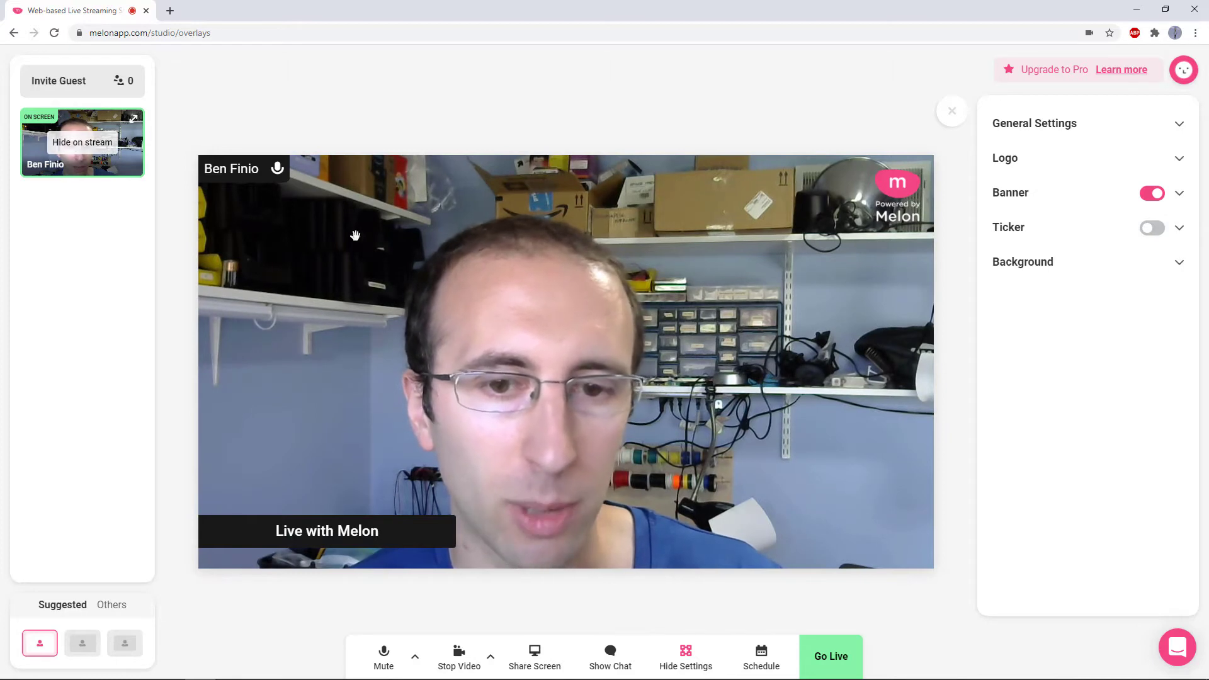
Start the go-live setup, choose YouTube as the destination with Unlisted visibility, and continue to the stream details
{"action": "left_click", "coordinate": [833, 659]}
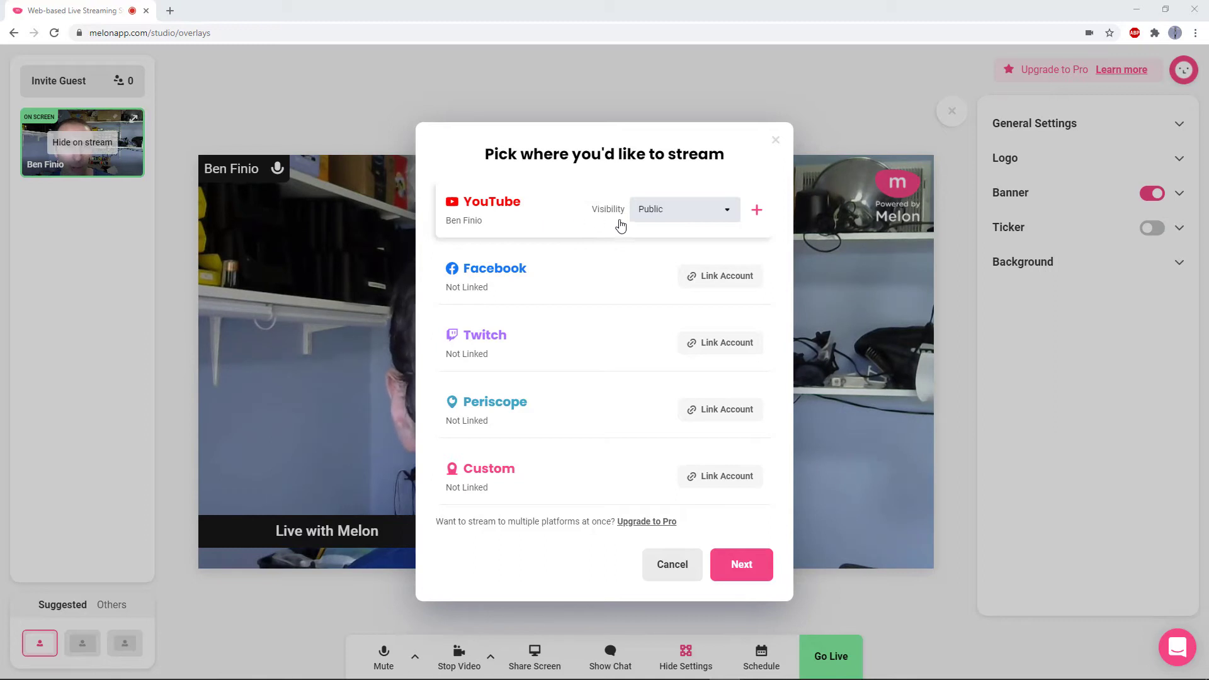
{"action": "left_click", "coordinate": [726, 212]}
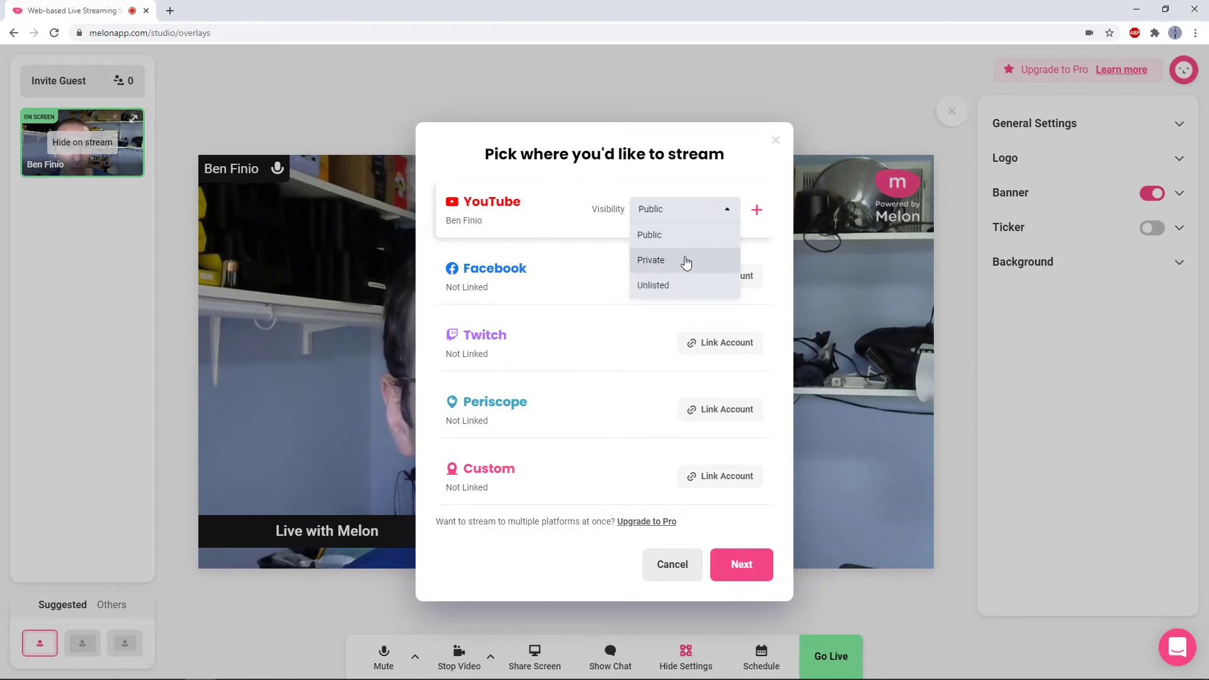
{"action": "left_click", "coordinate": [683, 289]}
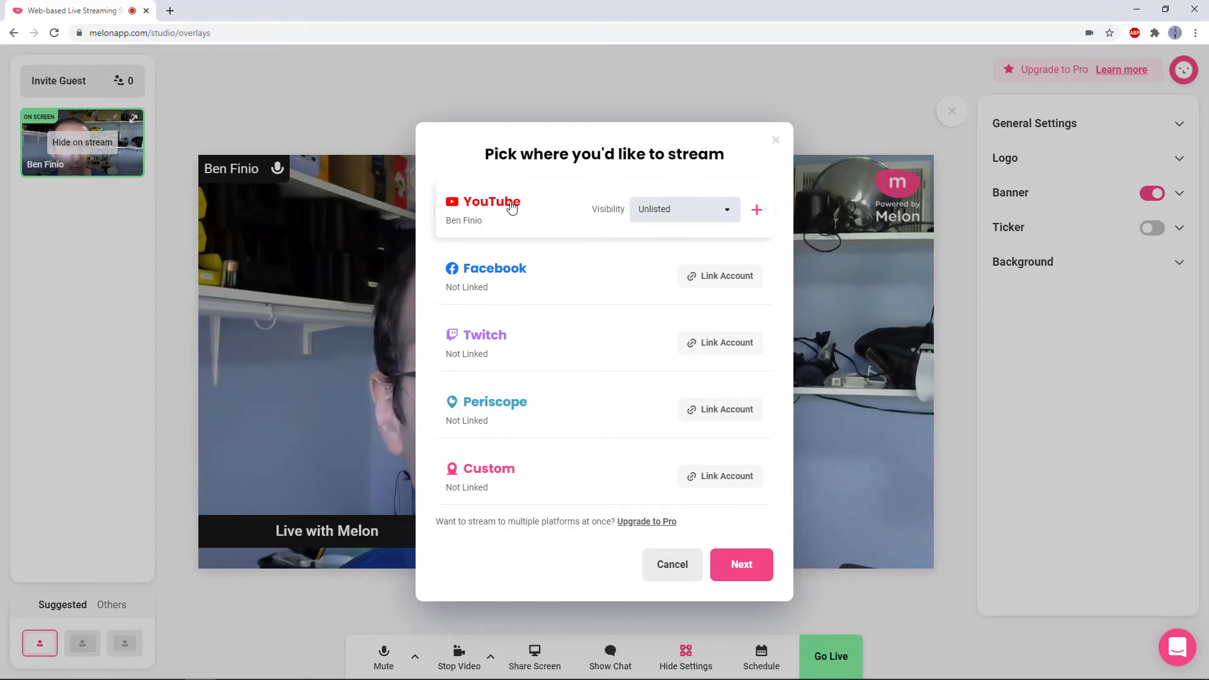
{"action": "left_click", "coordinate": [552, 218]}
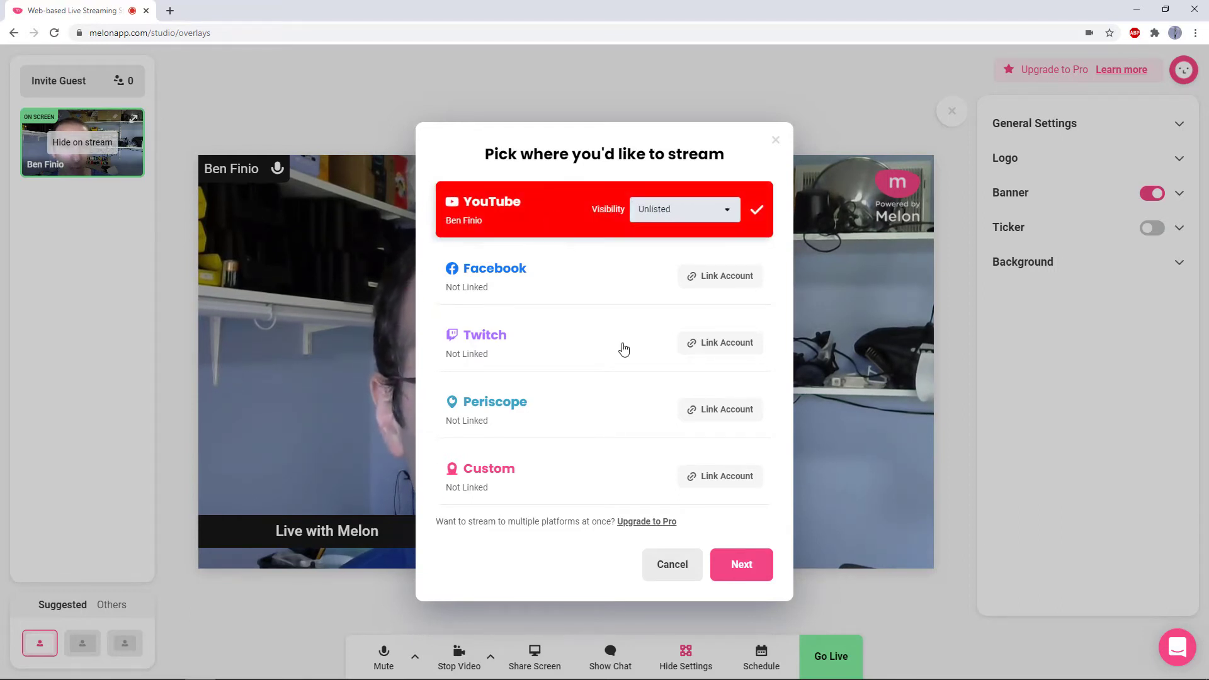
{"action": "left_click", "coordinate": [742, 565]}
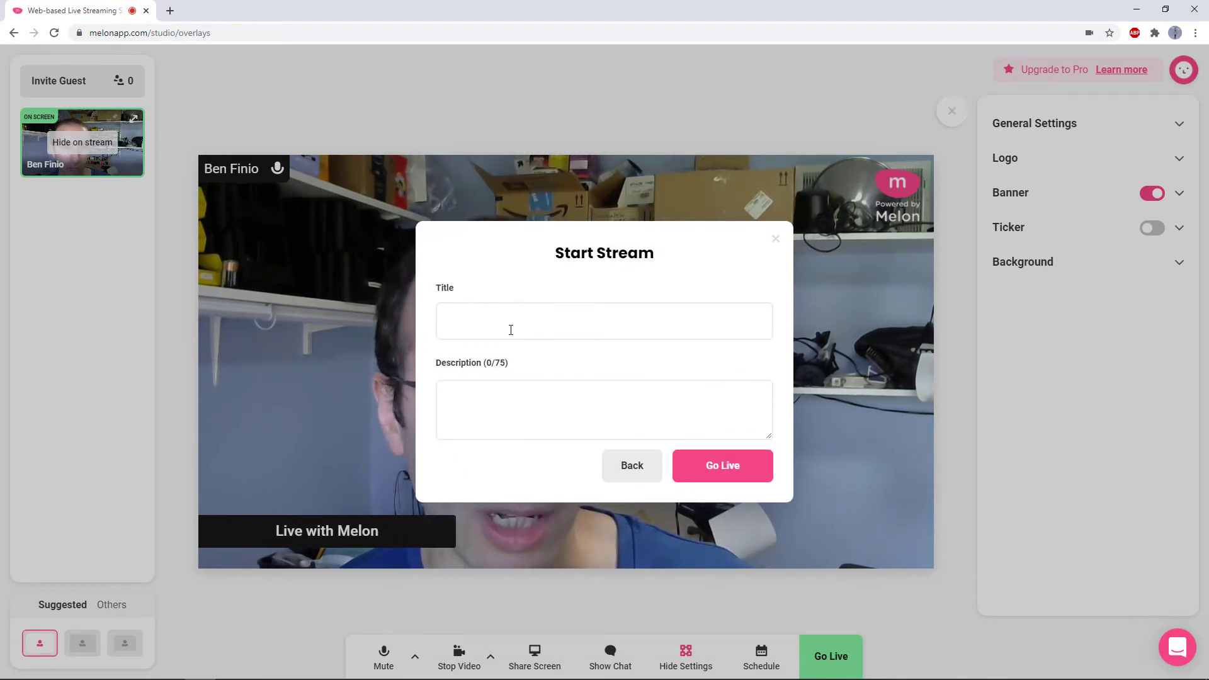
Enter the title "lkj;l;kj" and the description "lkjlkj" for the stream, and go live
{"action": "left_click", "coordinate": [512, 330]}
{"action": "type", "text": "lkj;l;kj"}
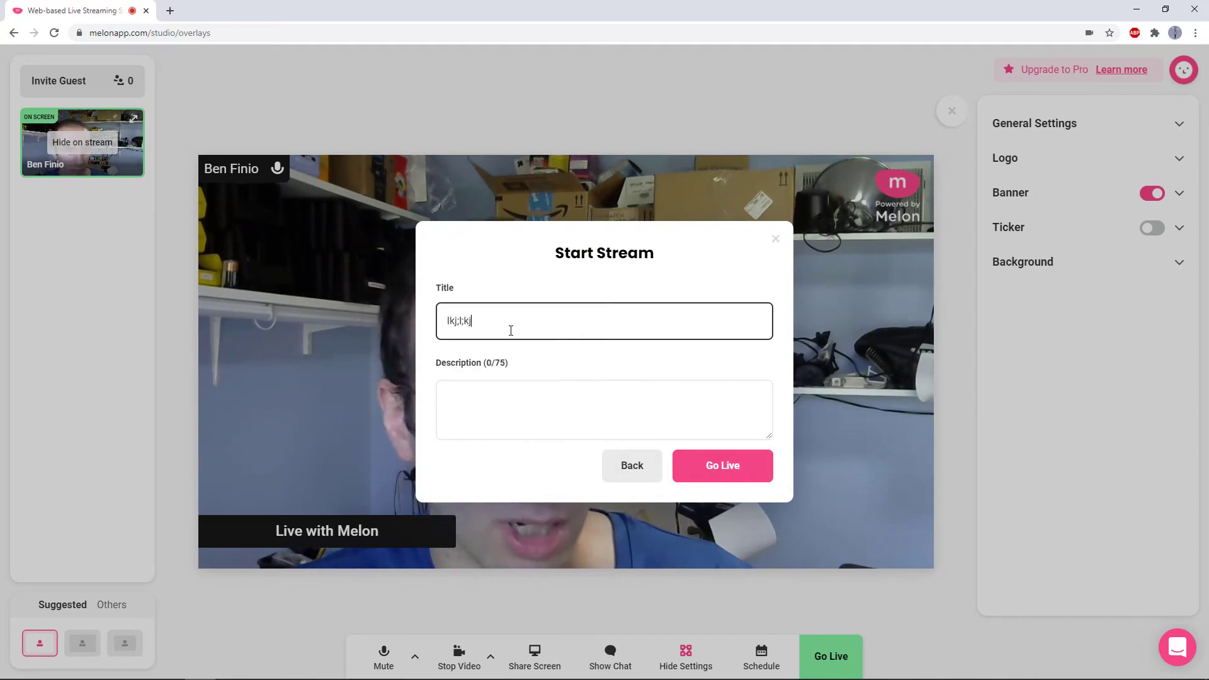
{"action": "left_click", "coordinate": [532, 422]}
{"action": "type", "text": "lkjlkj"}
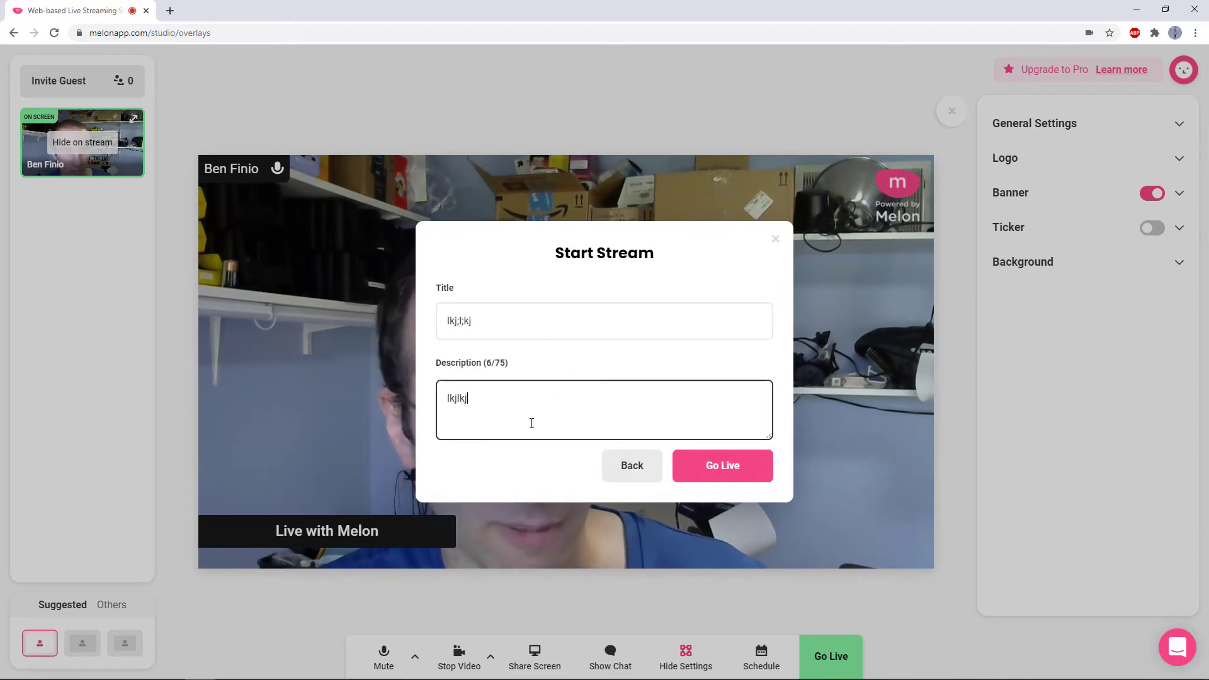
{"action": "left_click", "coordinate": [729, 473]}
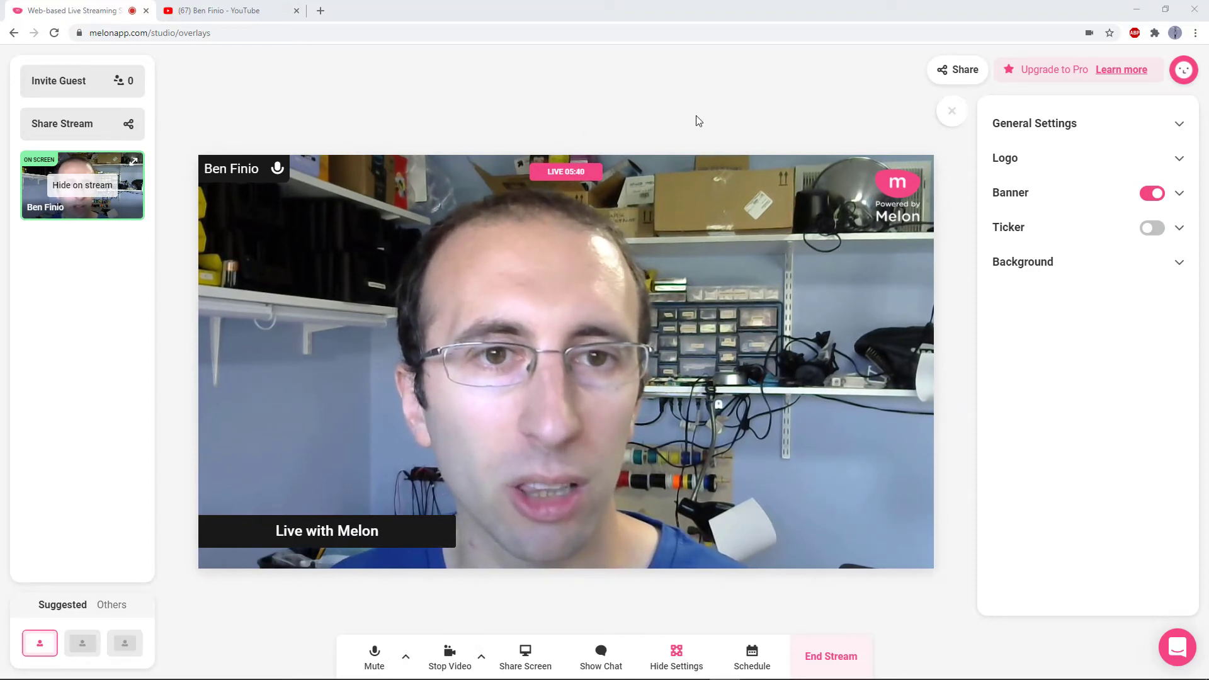
Check the YouTube channel page, return to the Melon studio and copy the YouTube stream link for sharing
{"action": "left_click", "coordinate": [252, 11]}
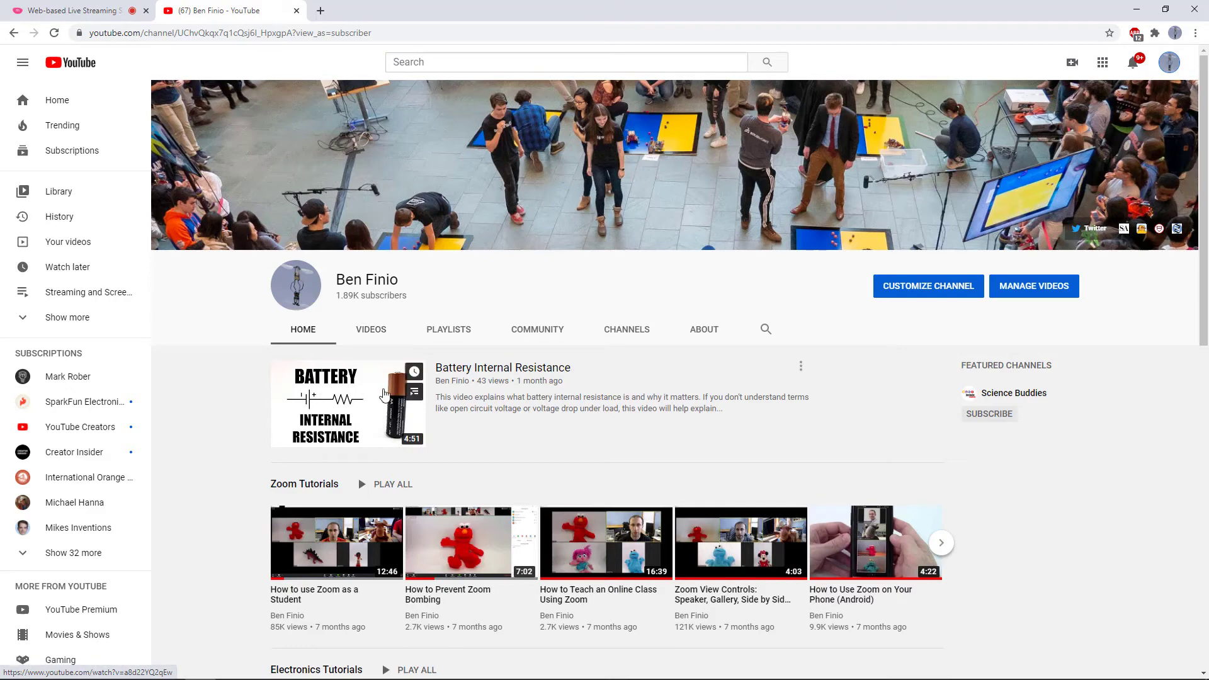
{"action": "left_click", "coordinate": [89, 10]}
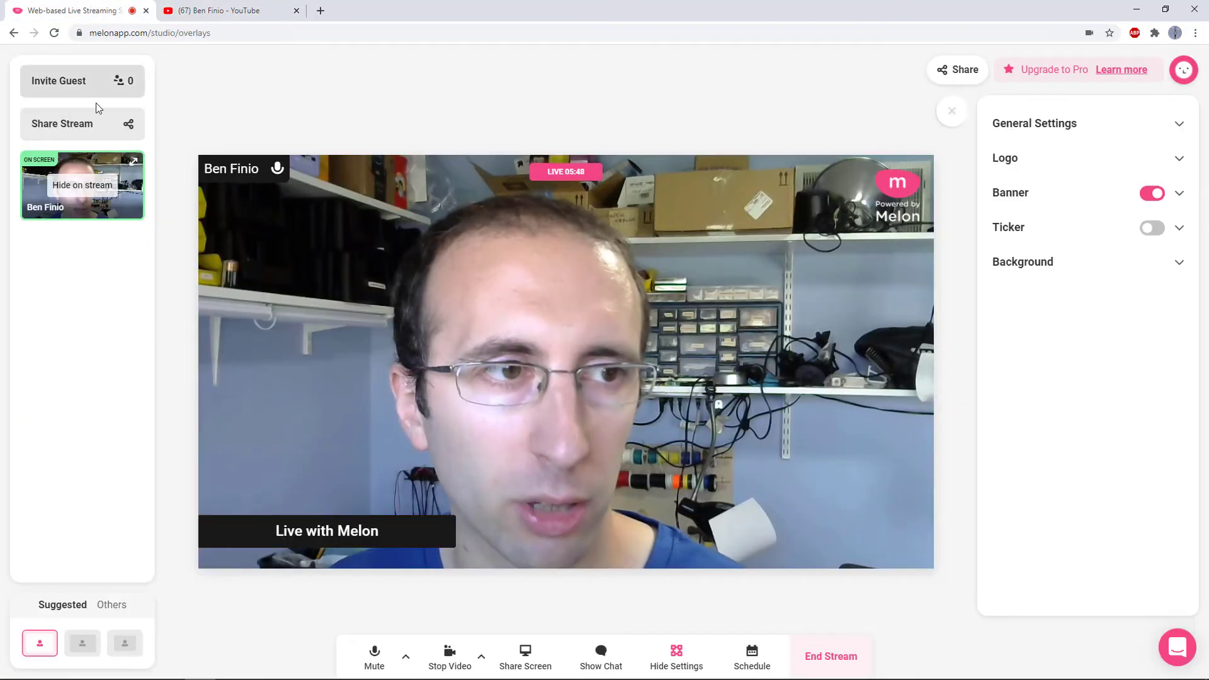
{"action": "left_click", "coordinate": [101, 130]}
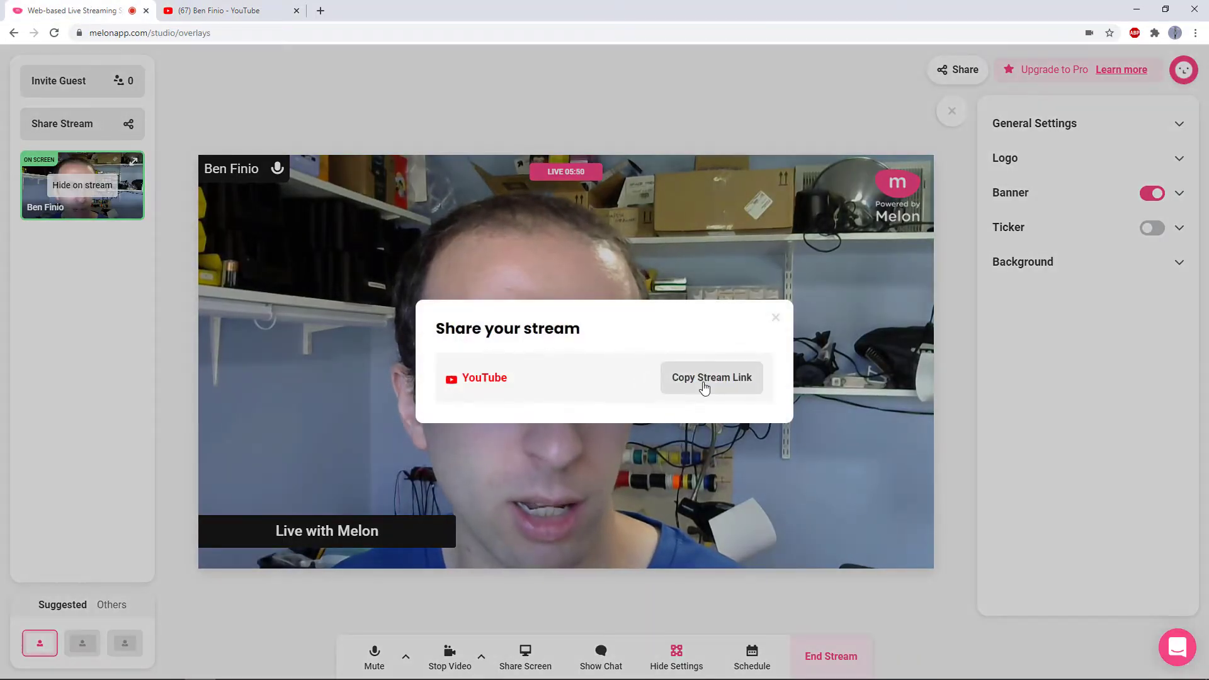
{"action": "left_click", "coordinate": [704, 385]}
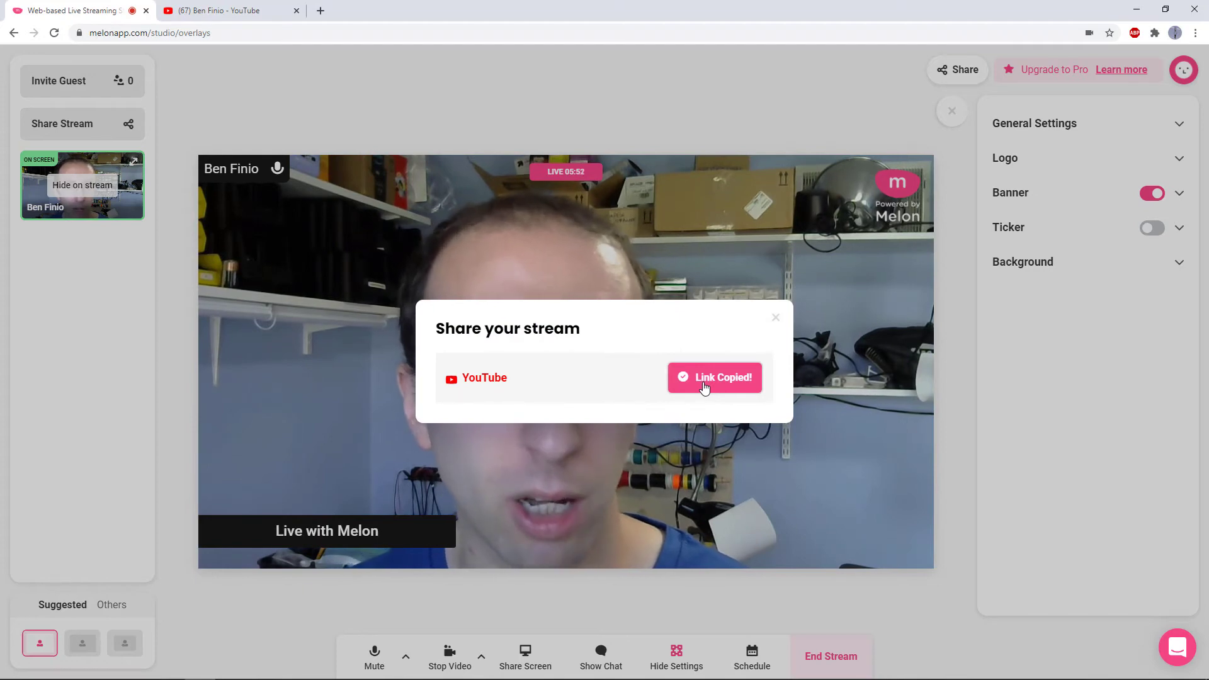
{"action": "left_click", "coordinate": [771, 319]}
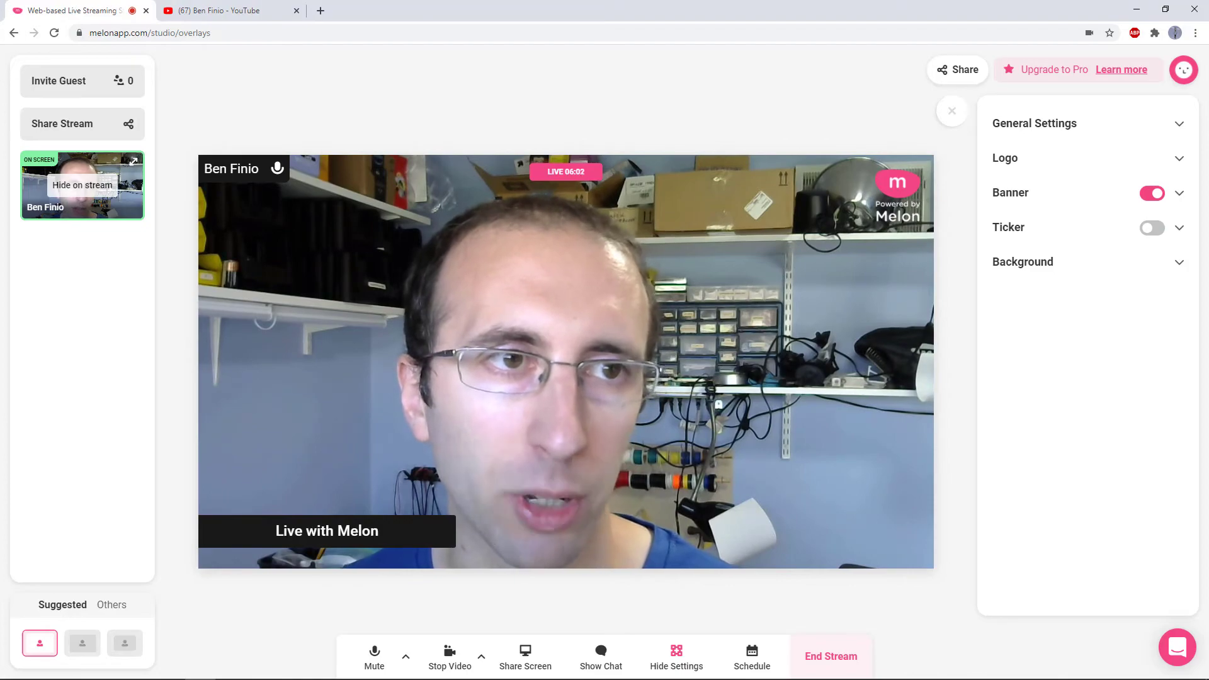
Open the live stream management page in YouTube Studio, check the running stream's entry there, and return to the Melon studio
{"action": "left_click", "coordinate": [277, 7]}
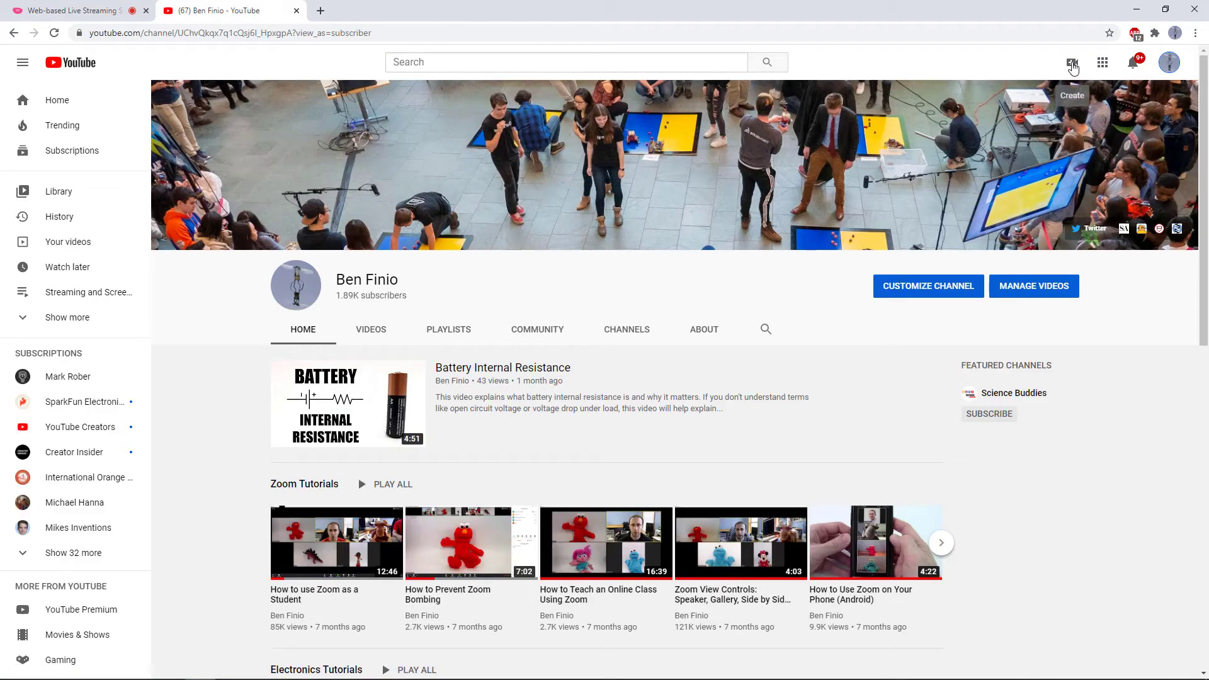
{"action": "left_click", "coordinate": [1073, 68]}
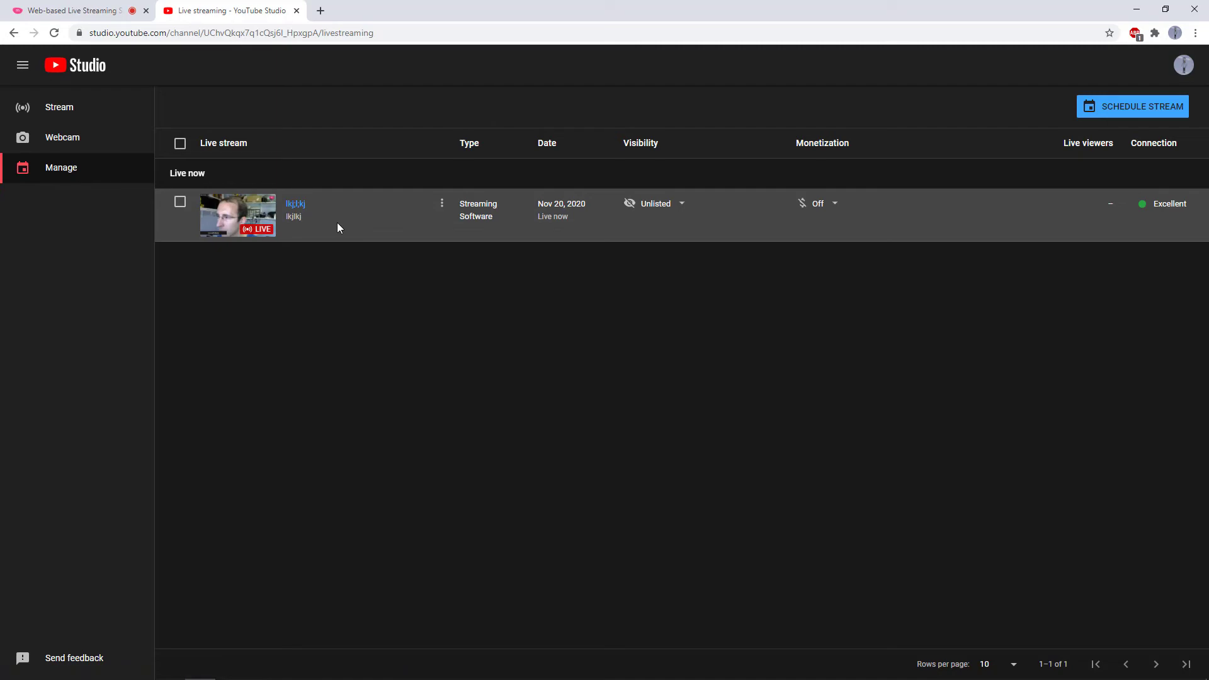
{"action": "left_click", "coordinate": [76, 9]}
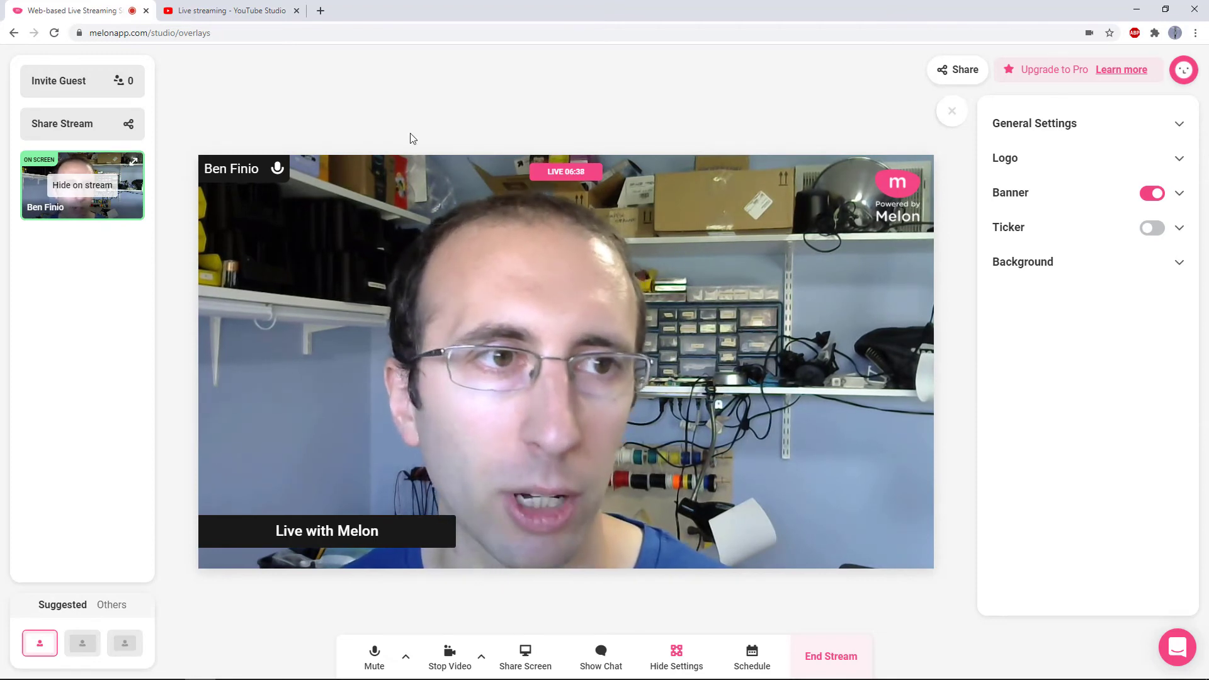
{"action": "left_click", "coordinate": [240, 5]}
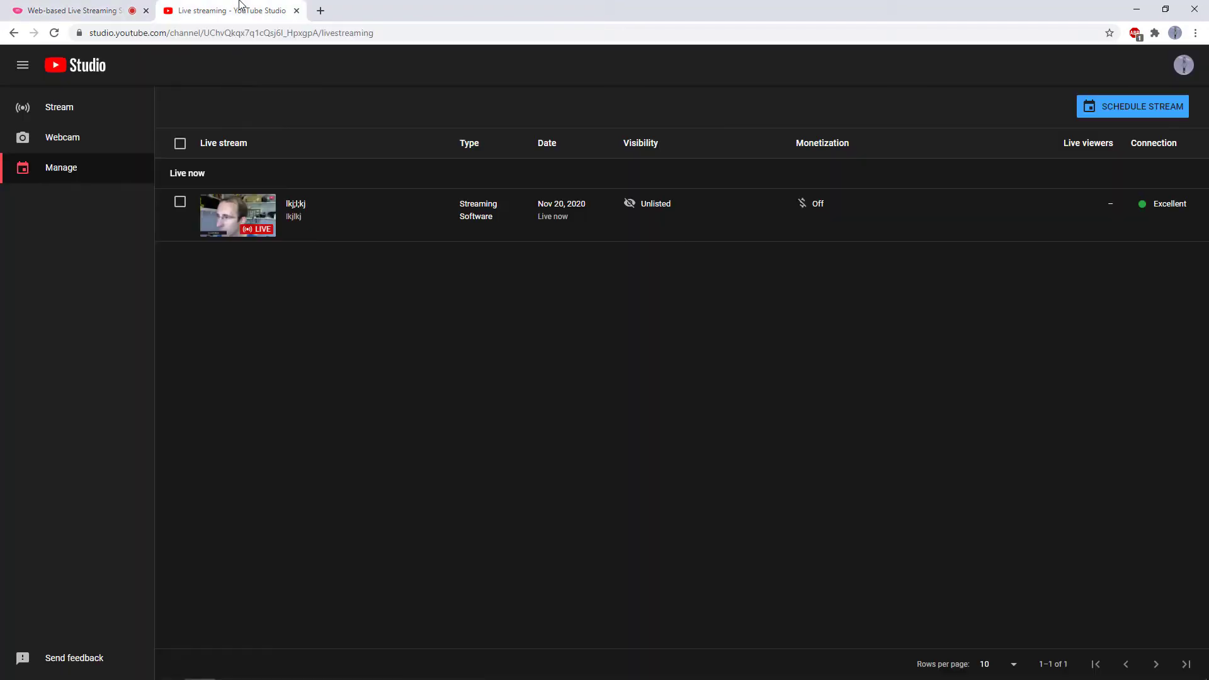
{"action": "left_click", "coordinate": [69, 10]}
{"action": "left_click", "coordinate": [264, 13]}
{"action": "left_click", "coordinate": [70, 10]}
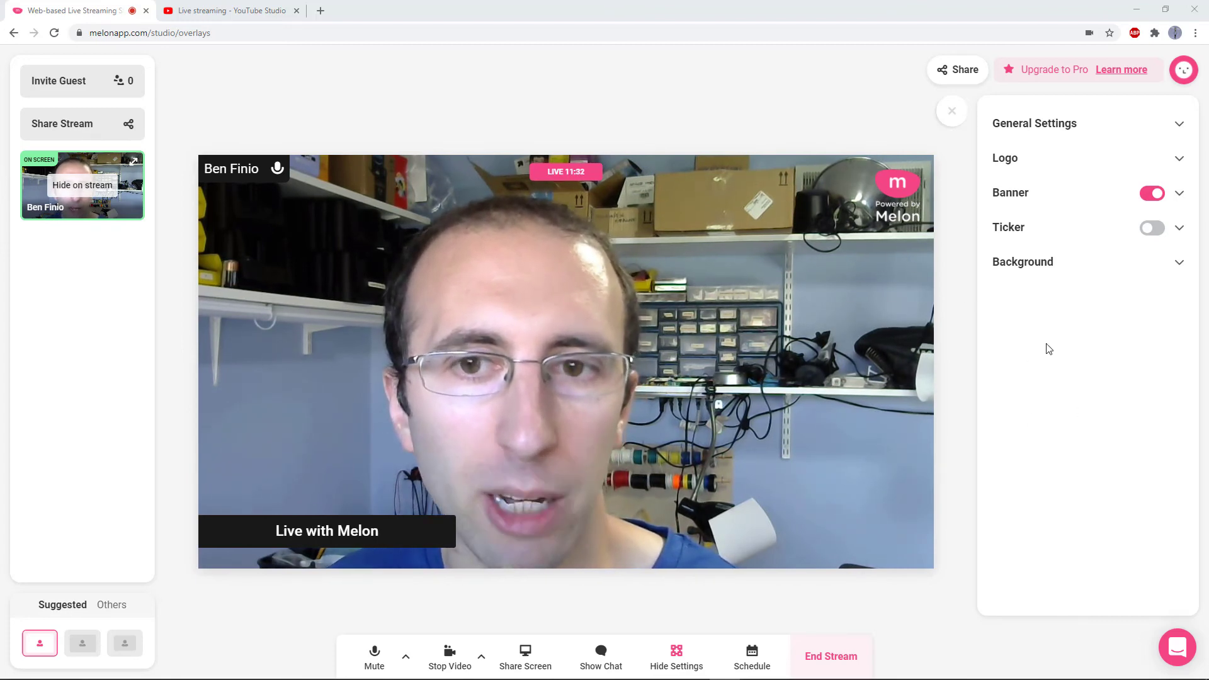
Review the Background settings and the Basic and Pro plan features, highlighting Unlimited Brand Customization and No Watermark, and close the plan comparison
{"action": "left_click", "coordinate": [1176, 264]}
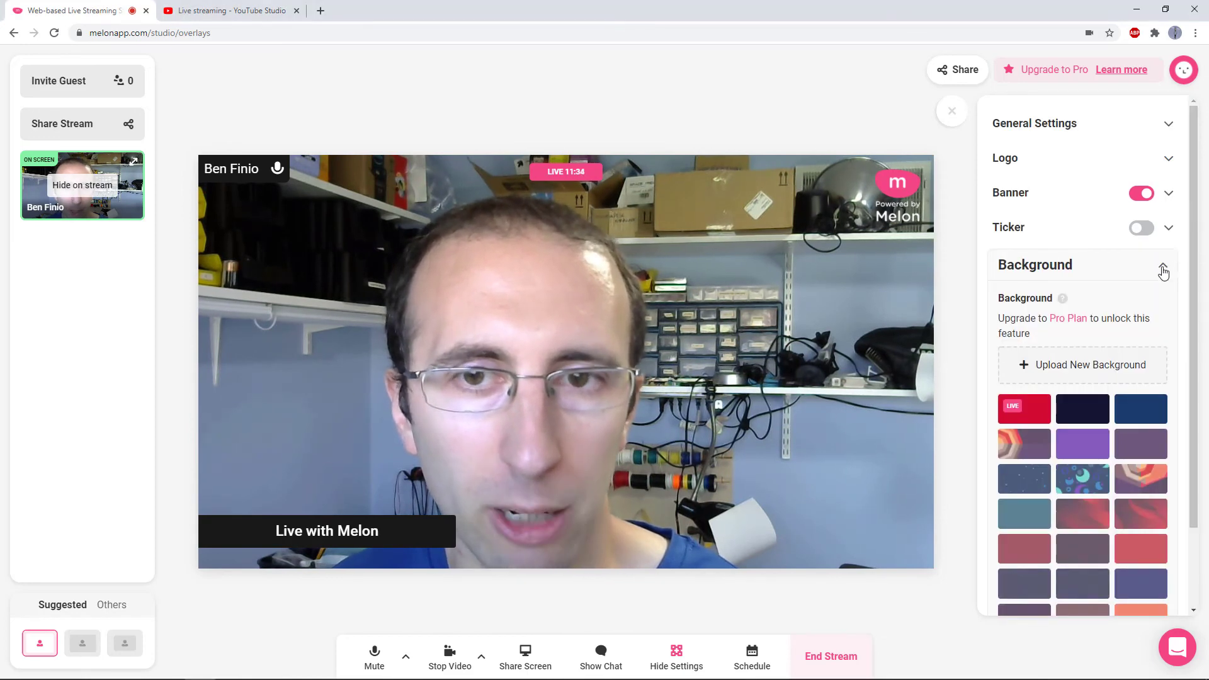
{"action": "left_click", "coordinate": [1163, 269]}
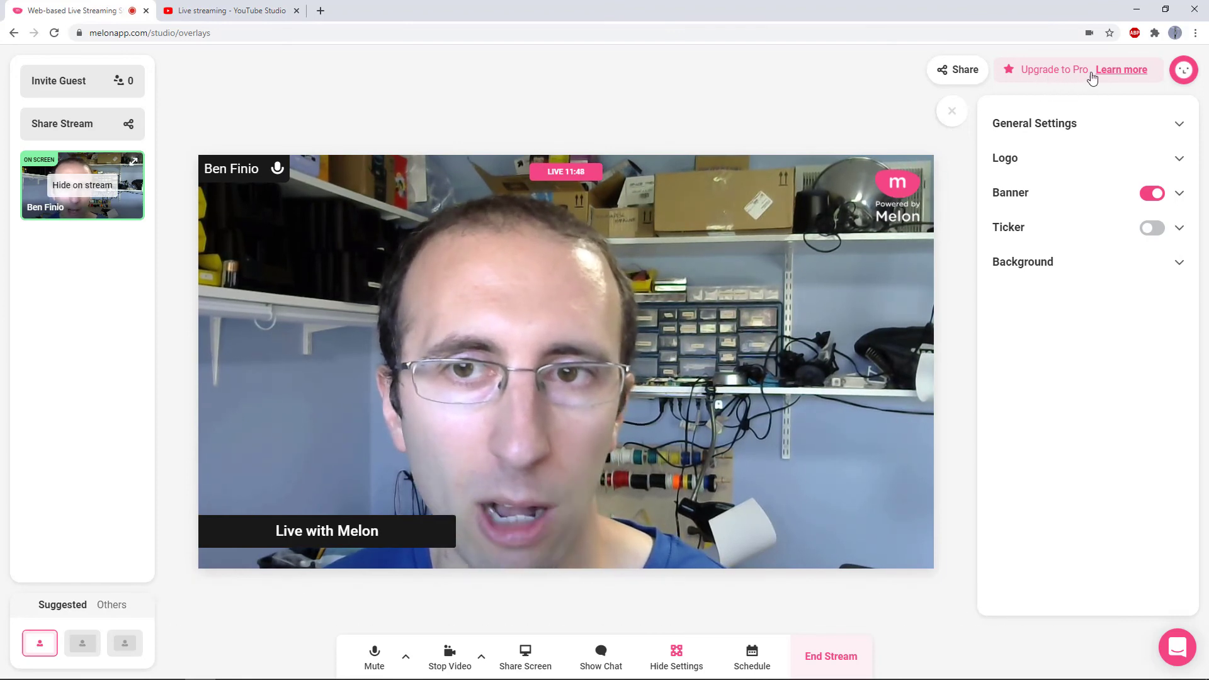
{"action": "left_click", "coordinate": [1119, 71]}
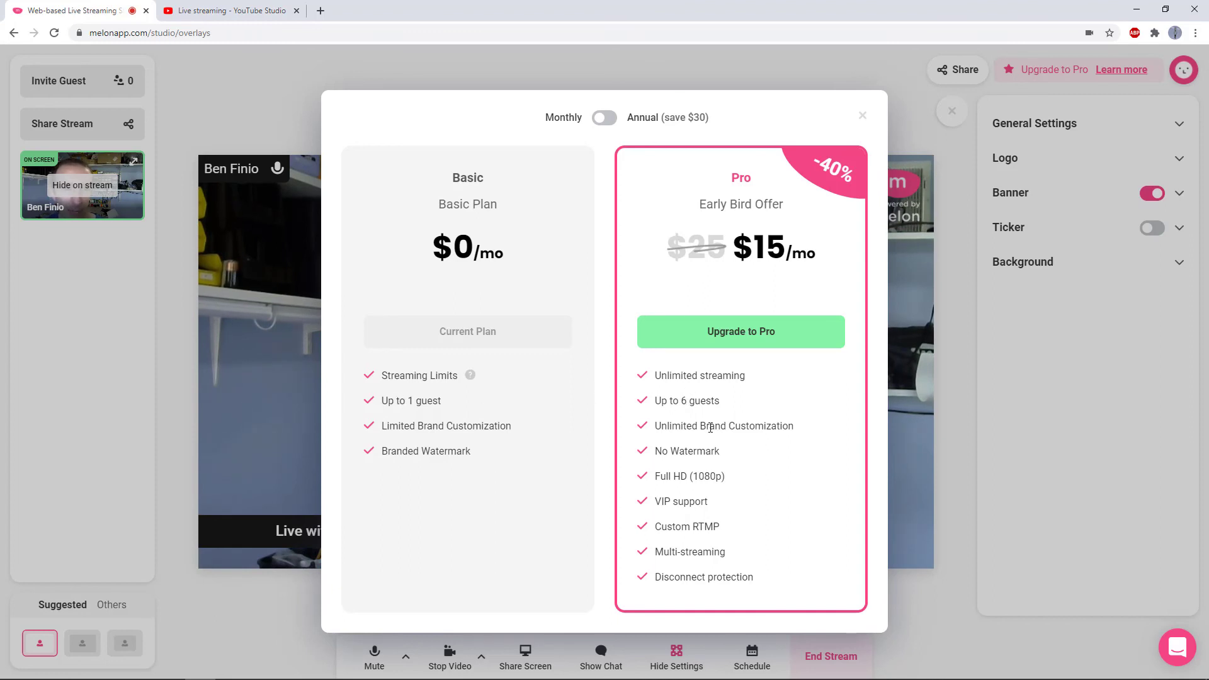
{"action": "left_click_drag", "start_coordinate": [657, 431], "coordinate": [779, 459]}
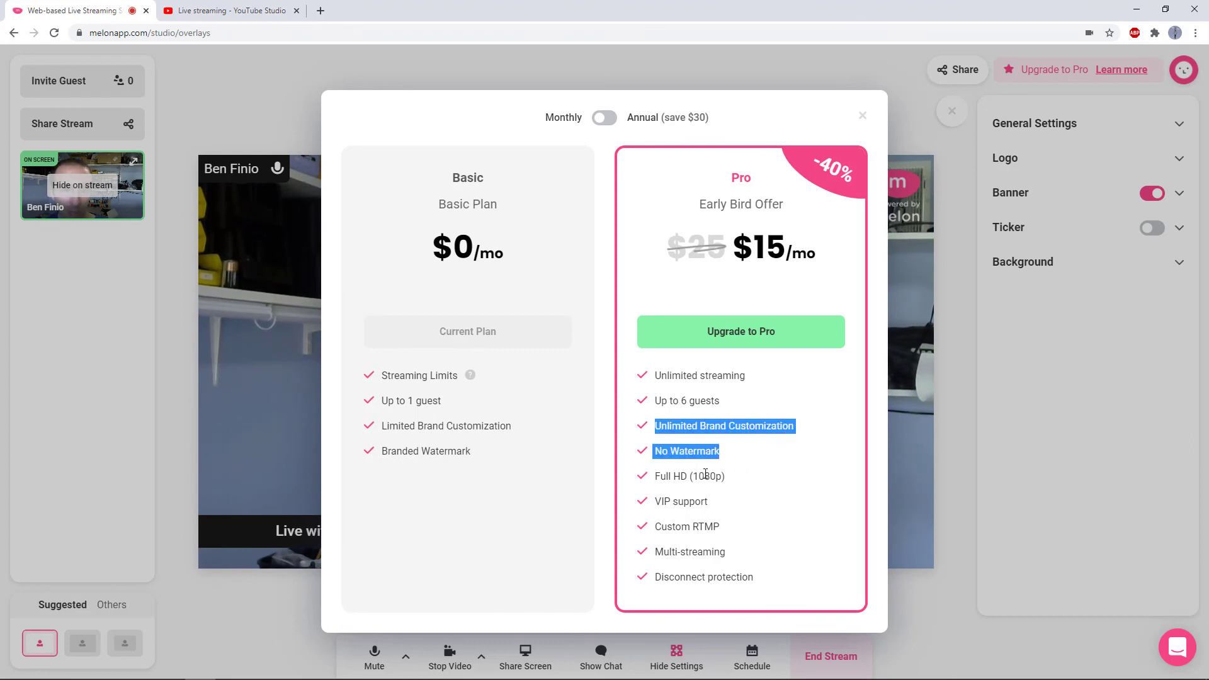
{"action": "key", "text": "Escape"}
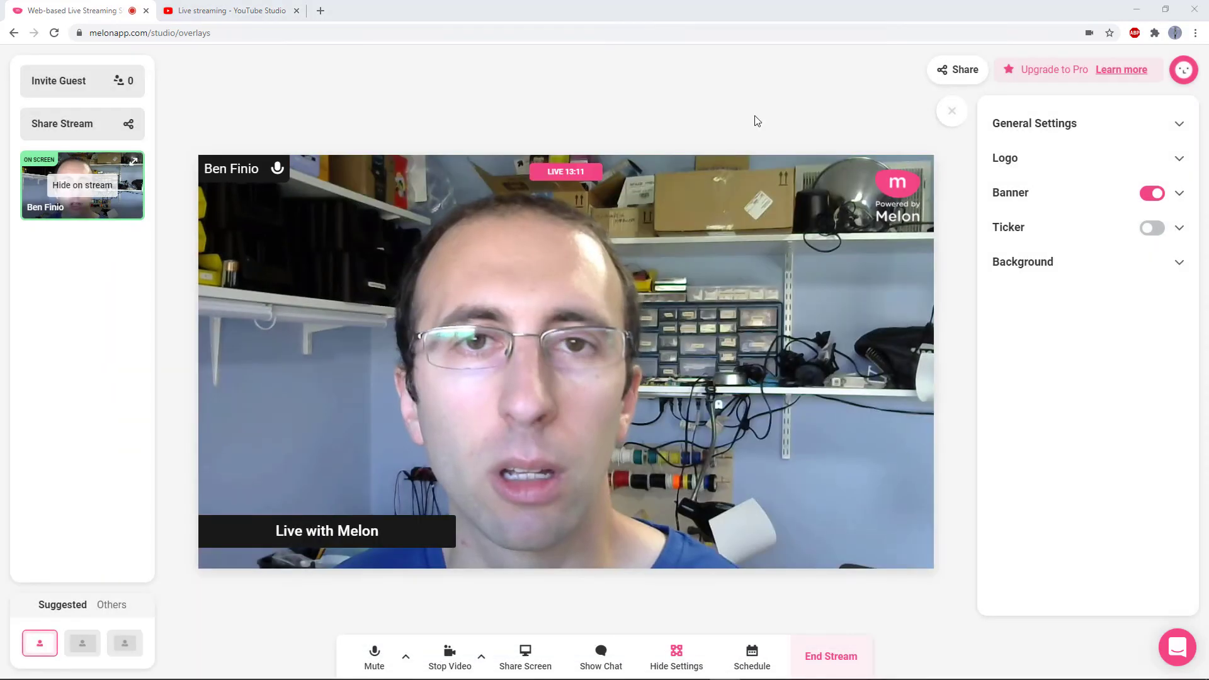